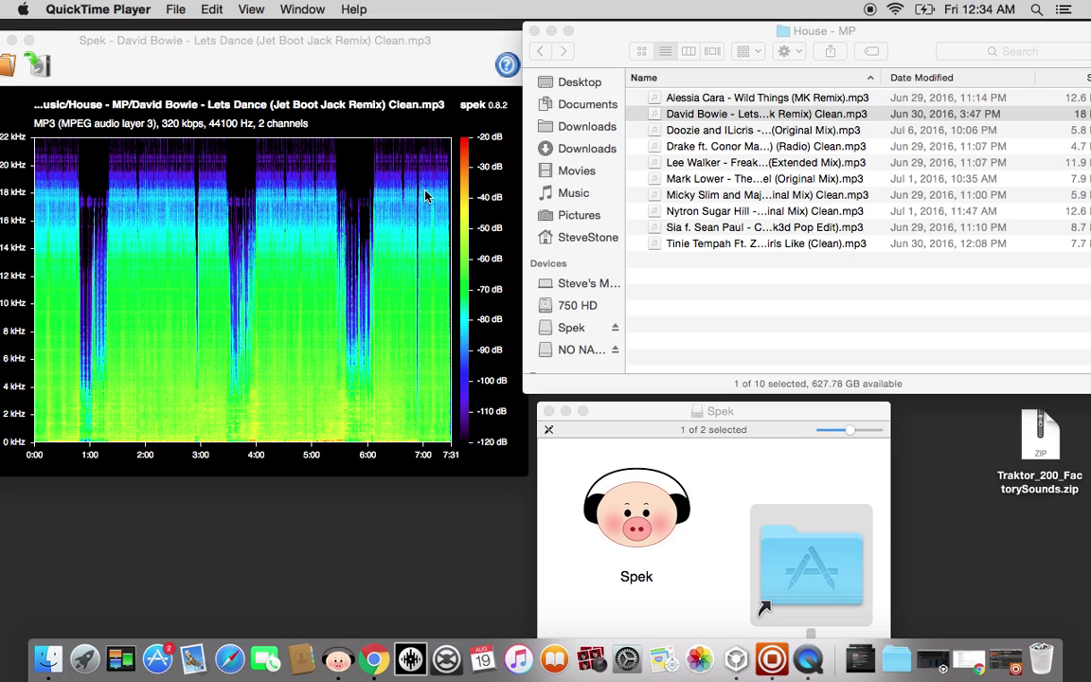
Select the David Bowie 'Lets Dance (Jet Boot Jack Remix) Clean' mp3 in Finder.
left_click(719, 113)
Undo the accidental erasure of the David Bowie file name, then open the Drake track.
key("Return")
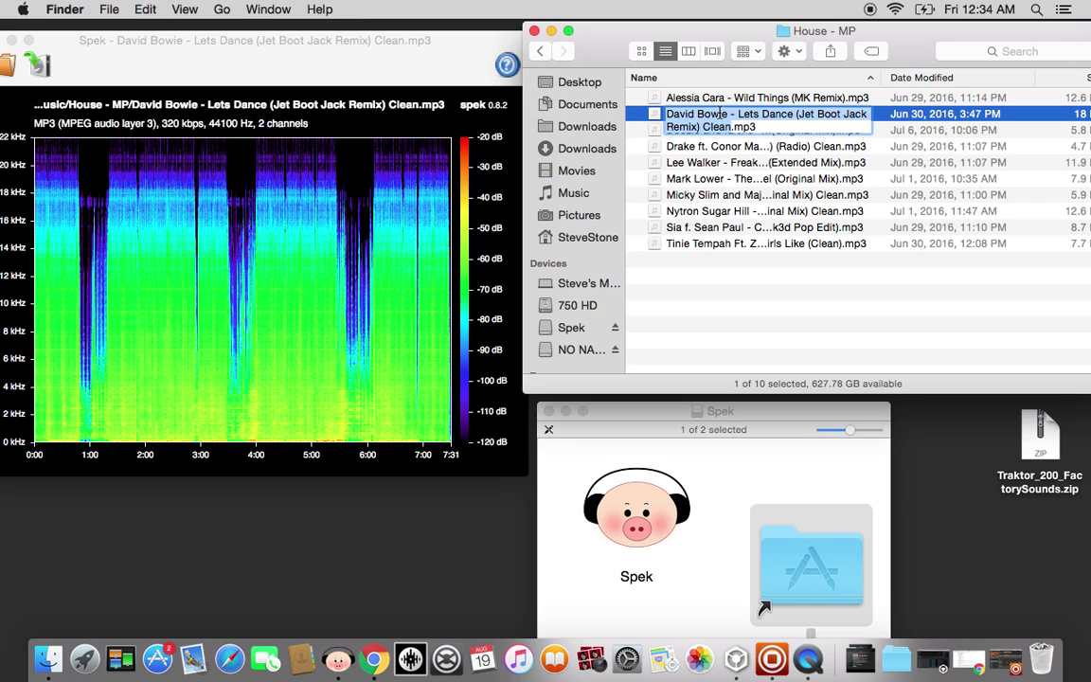
key("BackSpace")
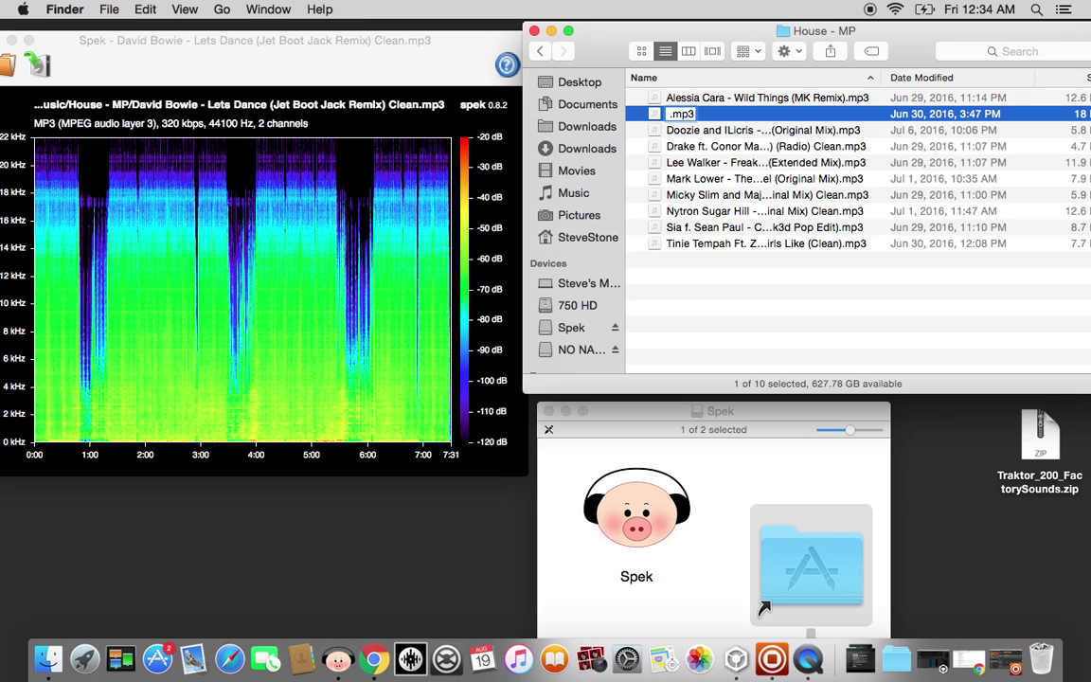
left_click(145, 9)
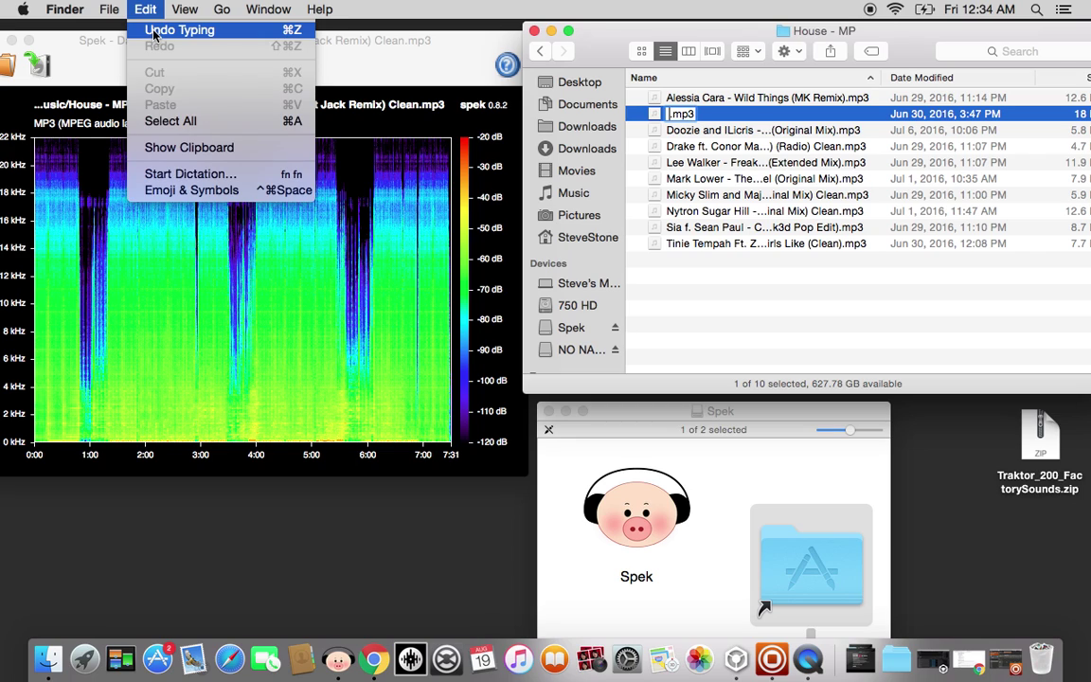
left_click(155, 31)
key("Return")
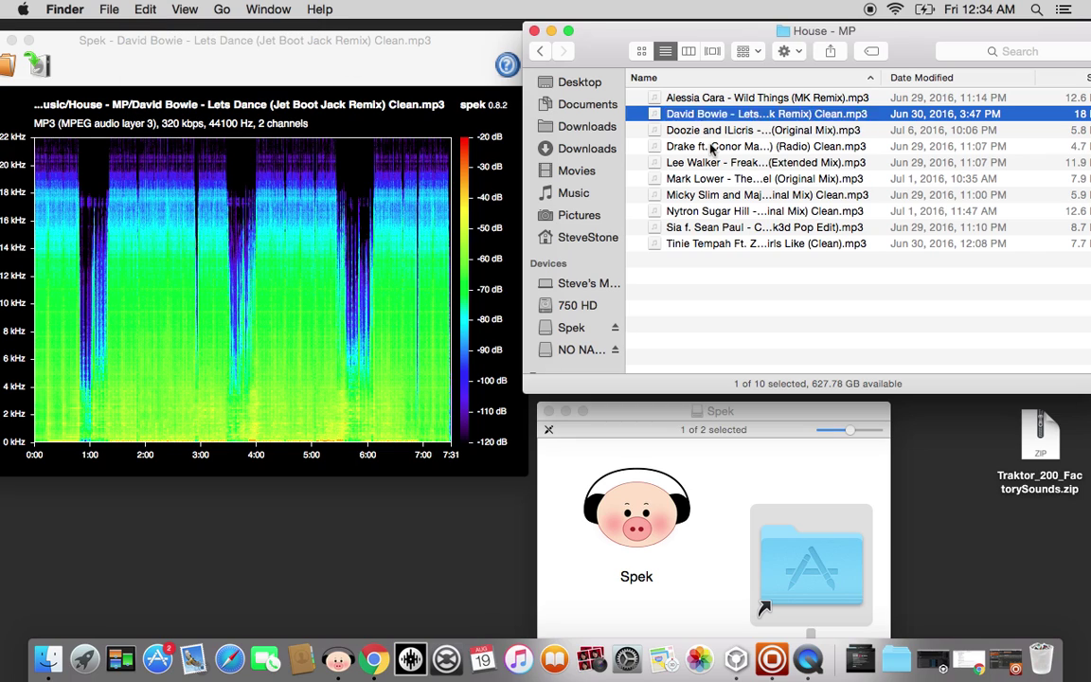
double_click(710, 147)
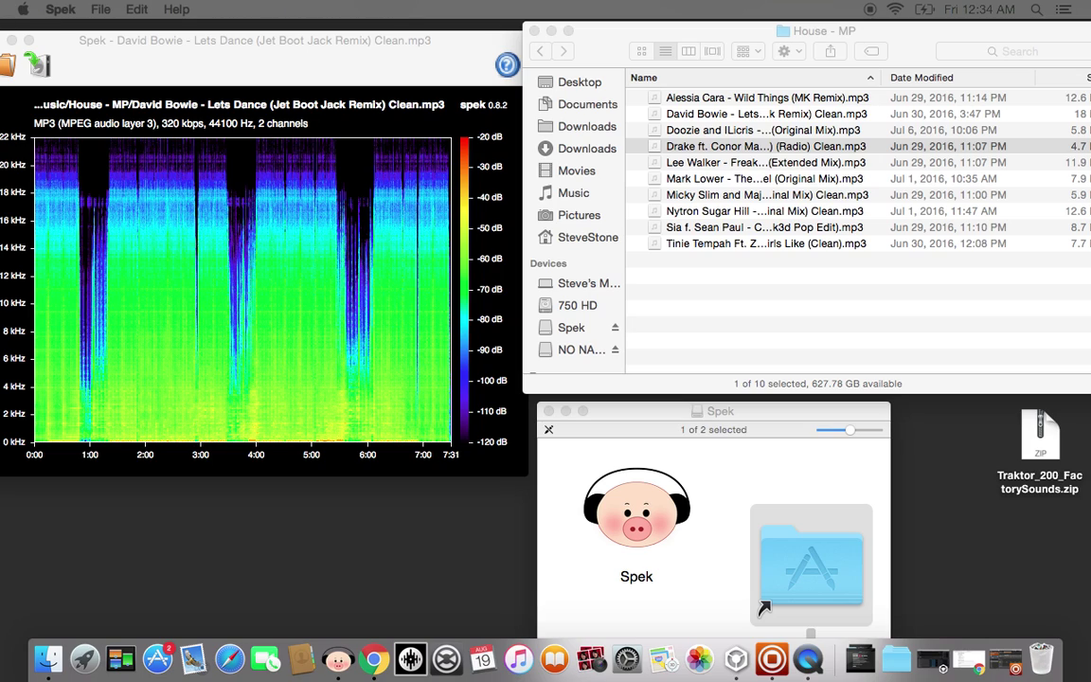
left_click(725, 147)
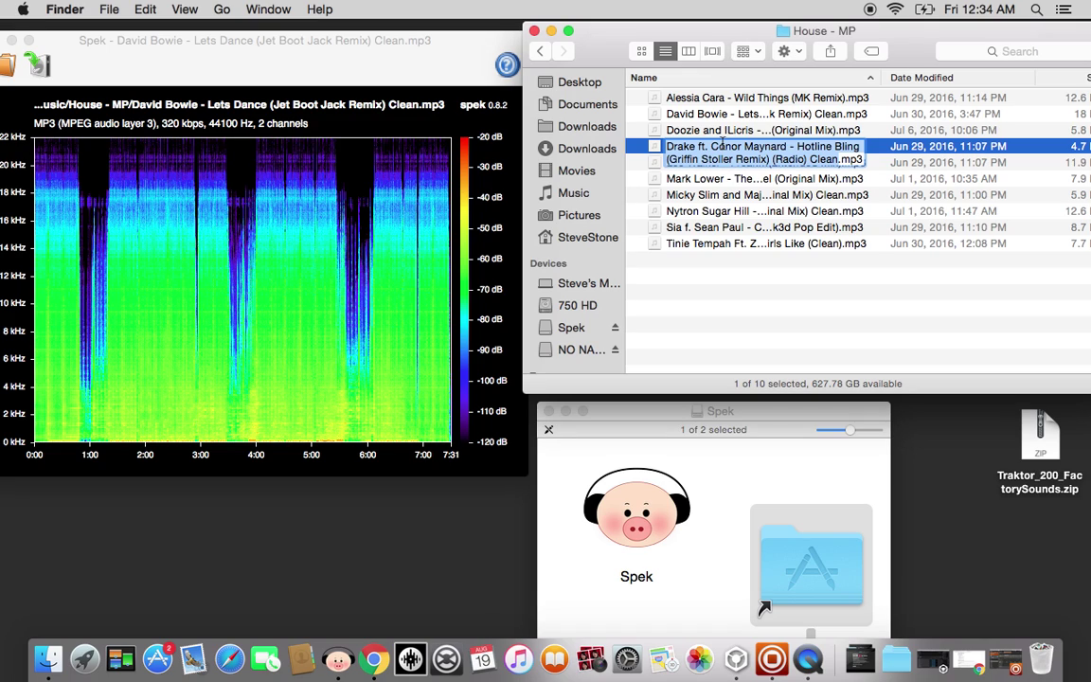
left_click(721, 181)
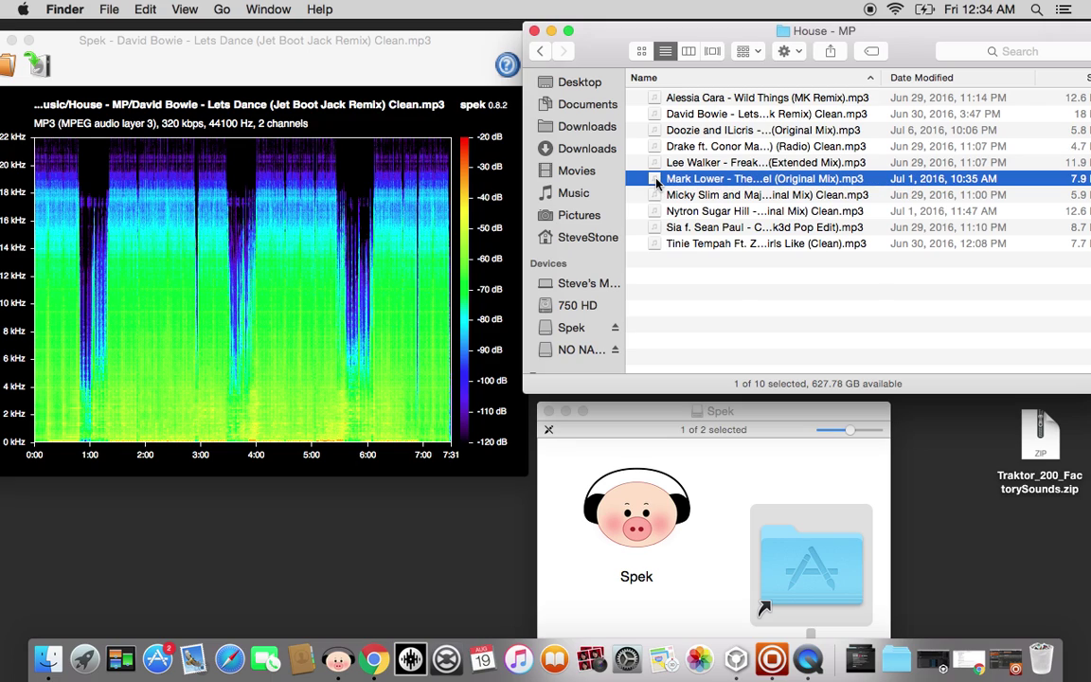
key("space")
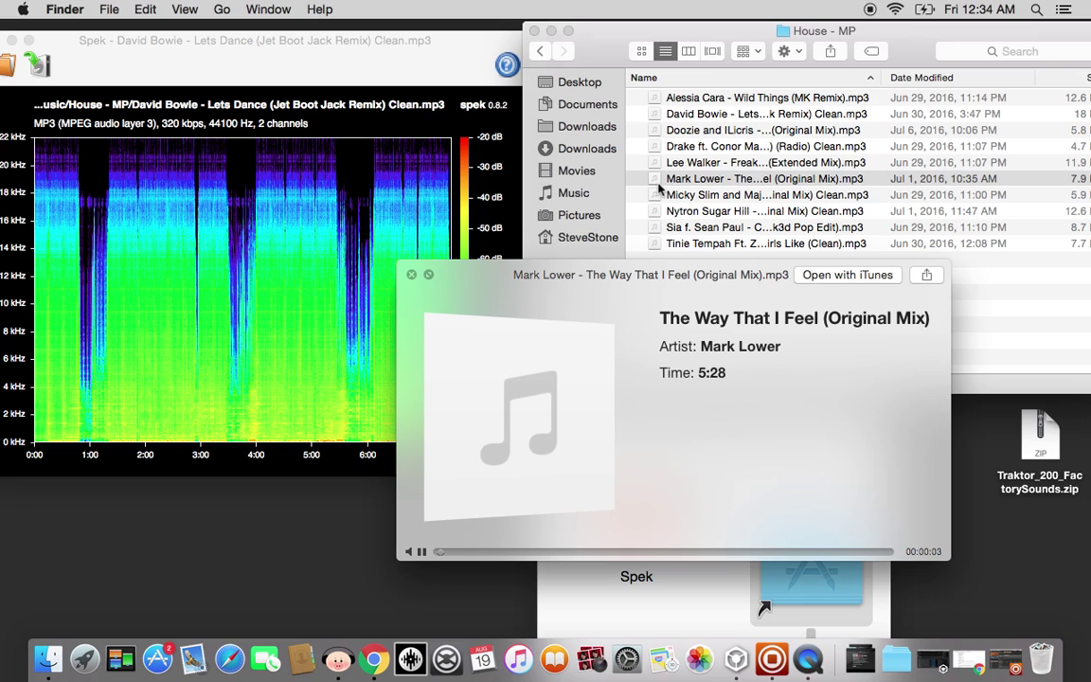
left_click(539, 552)
left_click(622, 552)
left_click(411, 274)
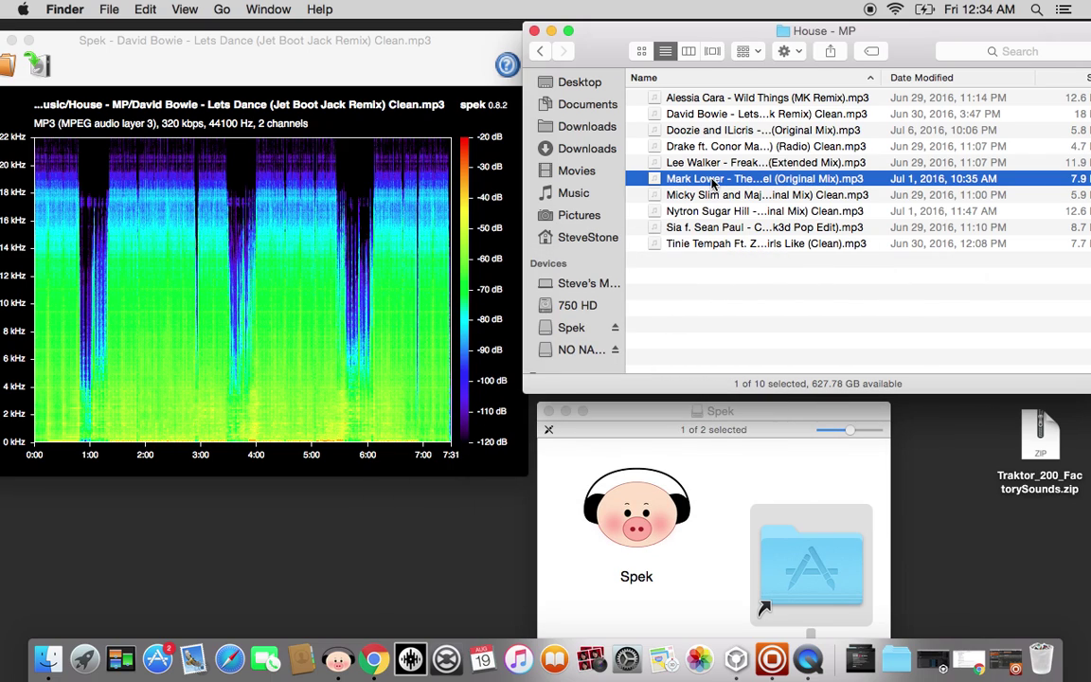
Load Mark Lower's 'The Way That I Feel (Original Mix)' into Spek, then select the Micky Slim track.
left_click_drag(712, 183, 389, 237)
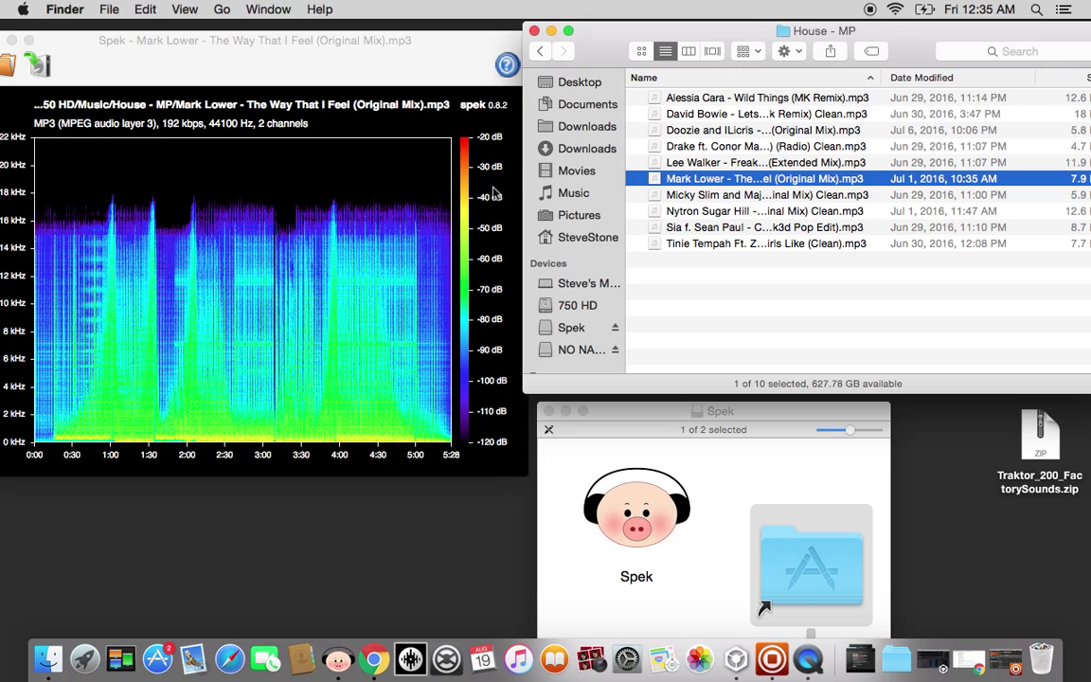
left_click(807, 195)
Load the Micky Slim 'Funky Beat' mp3 into Spek and preview it at 1:05, 1:49, 2:35, 3:18.
left_click_drag(807, 195, 251, 257)
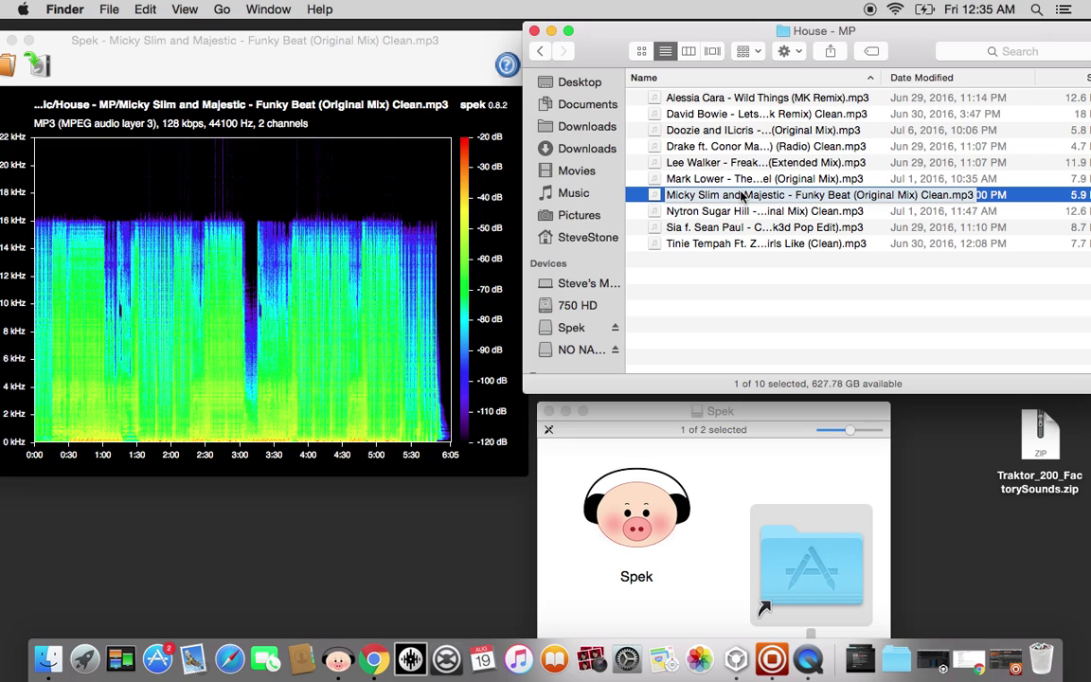
key("space")
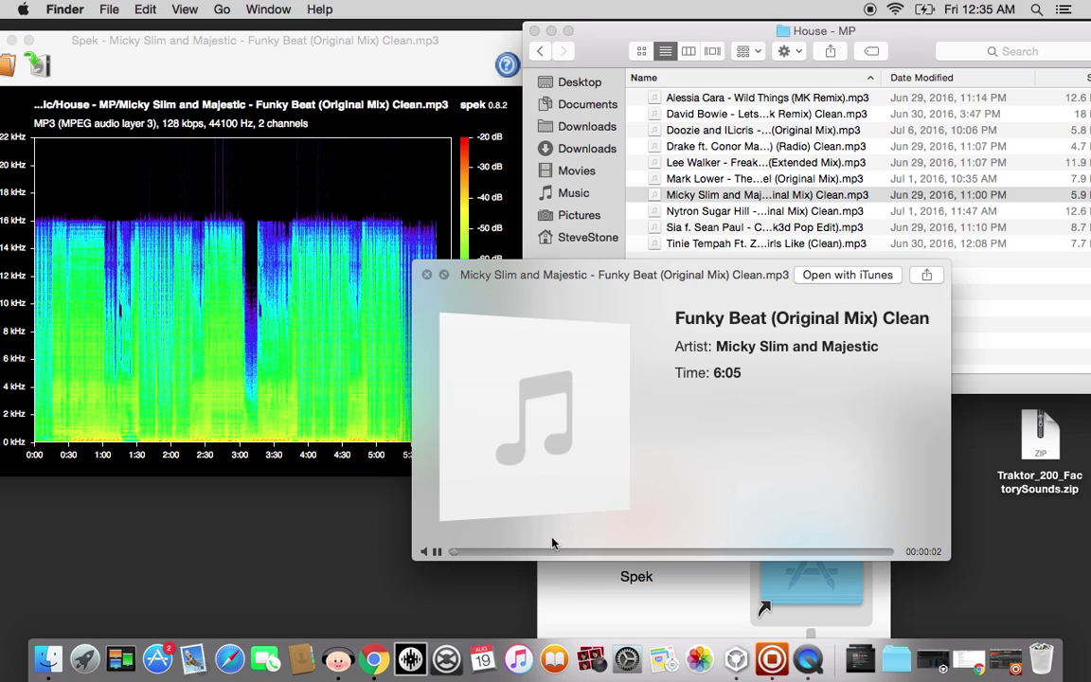
left_click(530, 552)
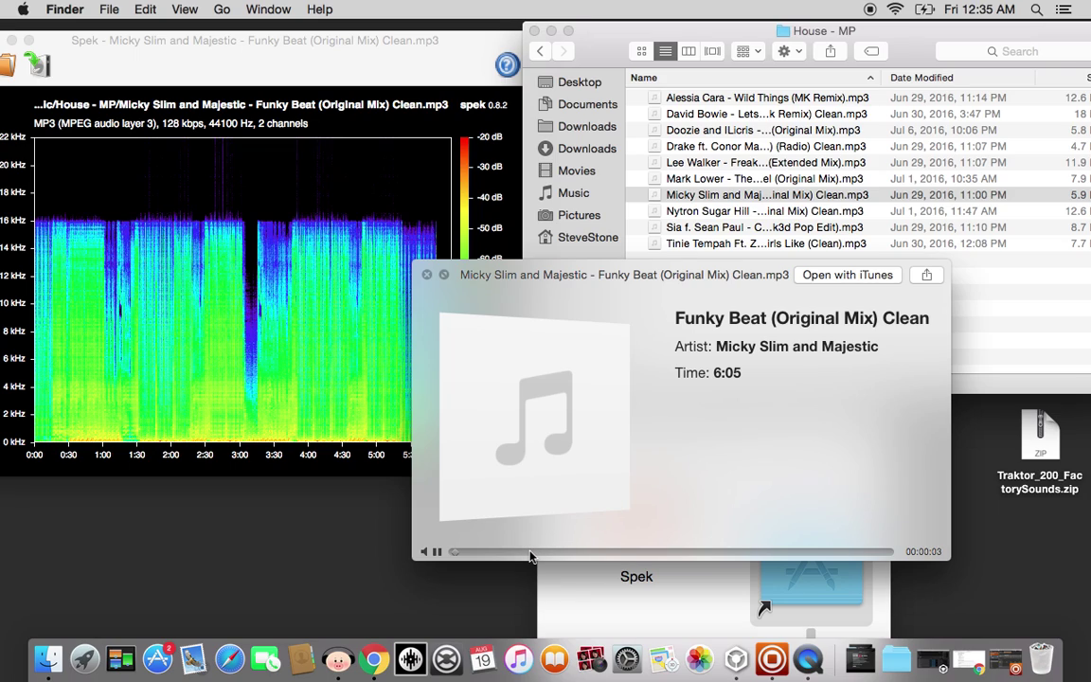
left_click(582, 552)
left_click(638, 553)
left_click(688, 553)
left_click(426, 275)
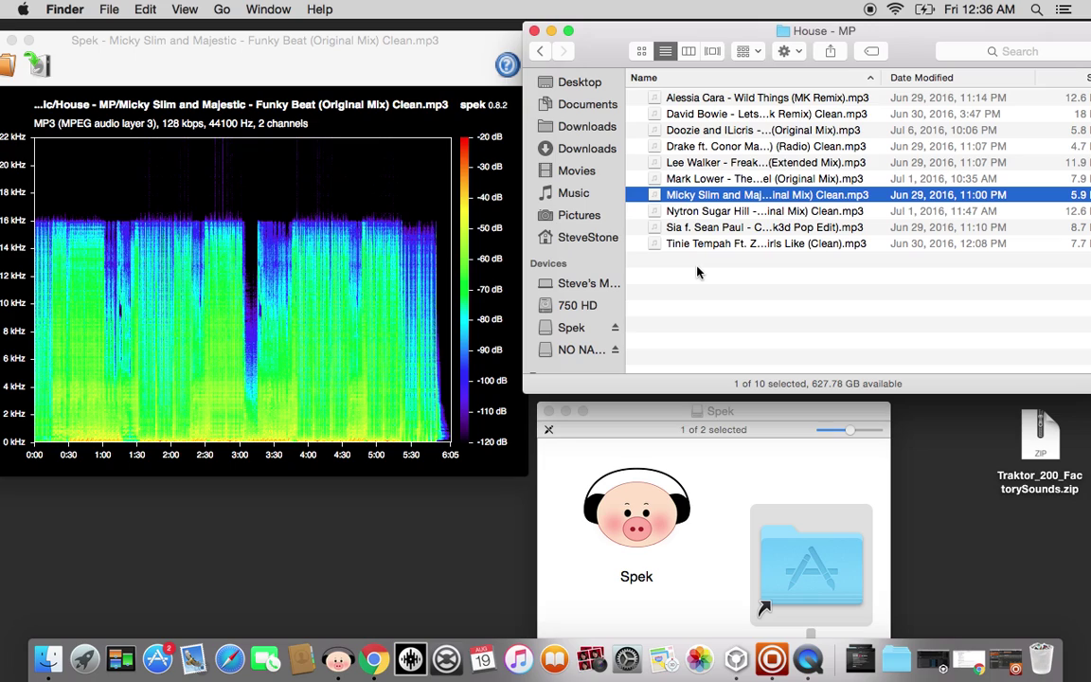
left_click(696, 228)
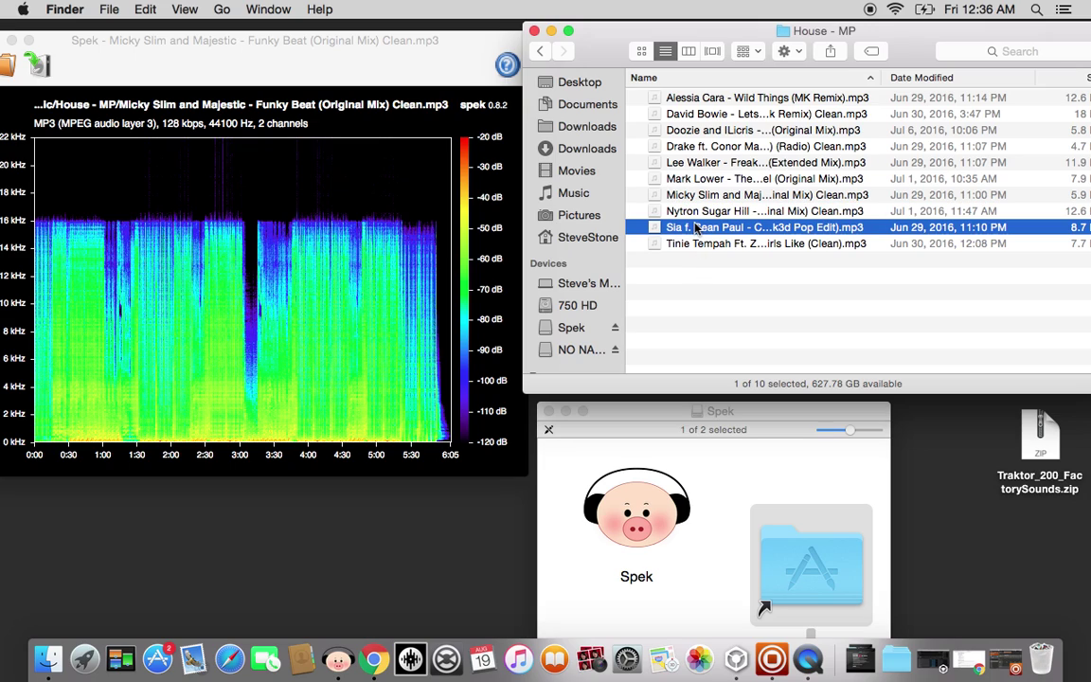
Load the Sia 'Cheap Thrills (Funk3d Pop Edit)' mp3 into Spek and preview it at 0:42, 1:16, 1:51, 2:35.
left_click_drag(696, 228, 263, 276)
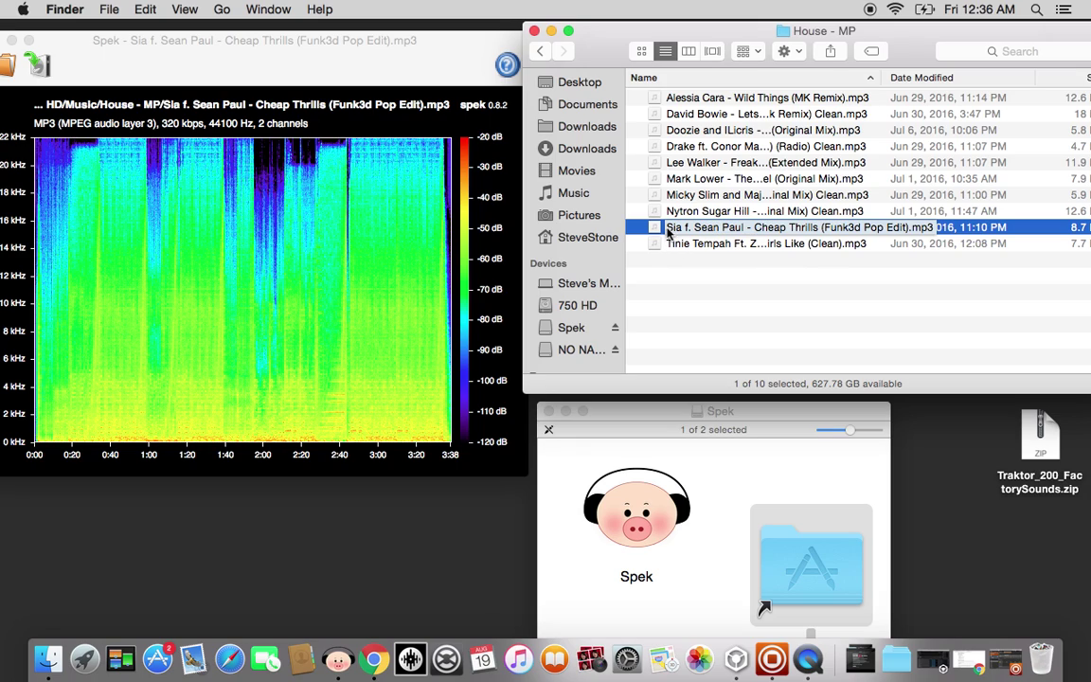
key("space")
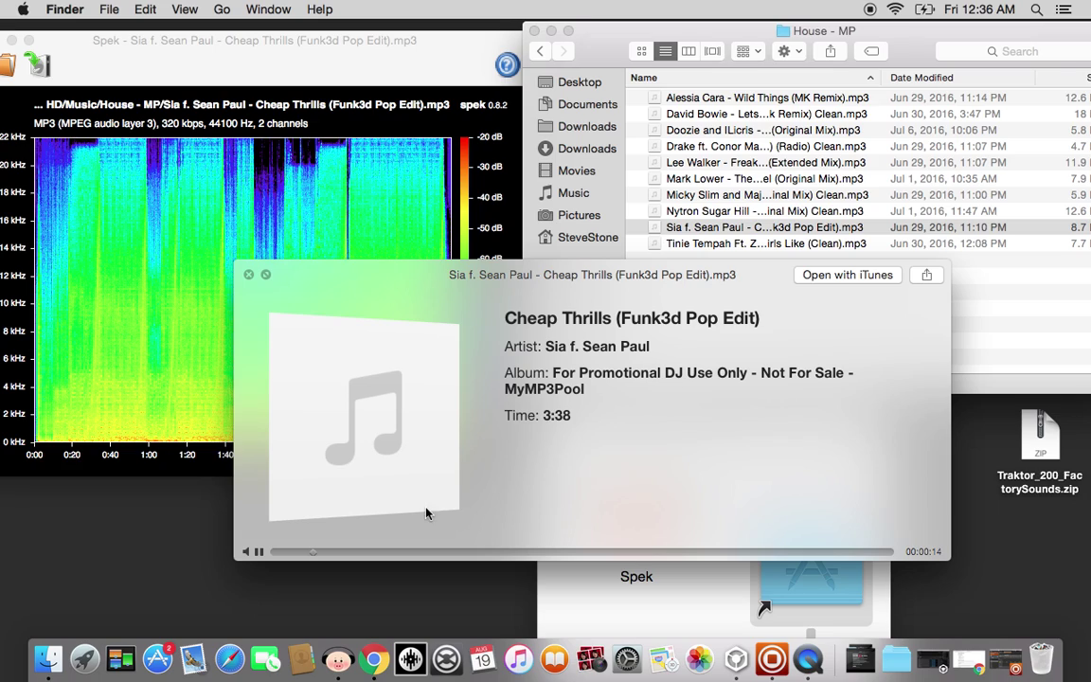
left_click(393, 552)
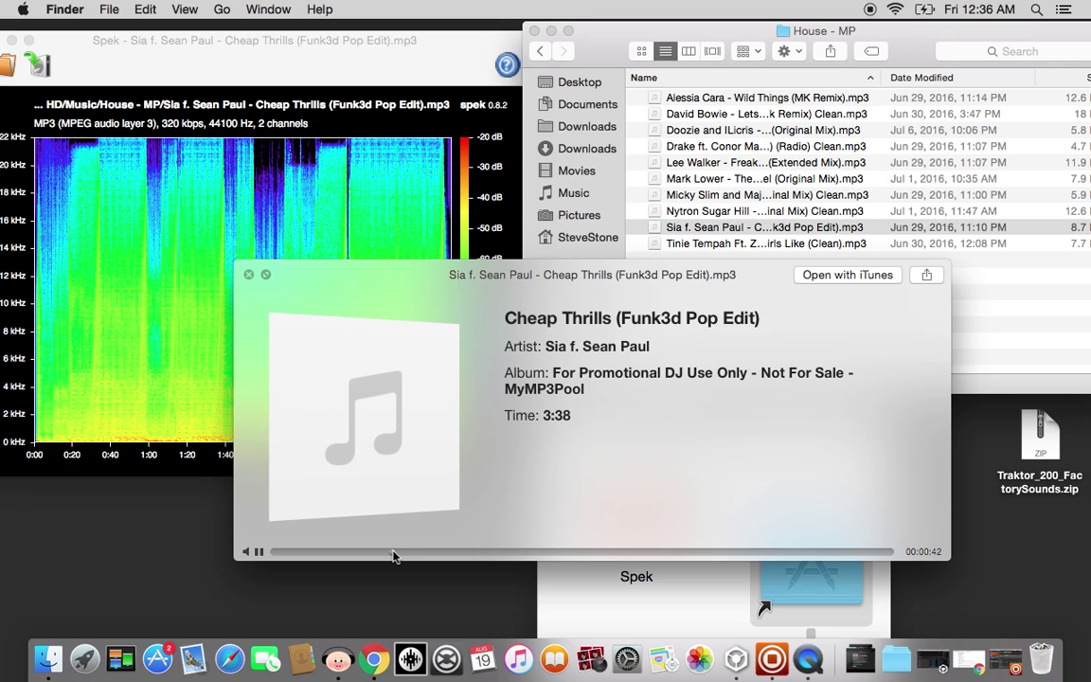
left_click(488, 552)
left_click(587, 554)
left_click(712, 553)
Sample the Sia preview around 2:47–3:06, close it, and load the Tinie Tempah track into Spek.
left_click(772, 554)
left_click(746, 552)
left_click(762, 552)
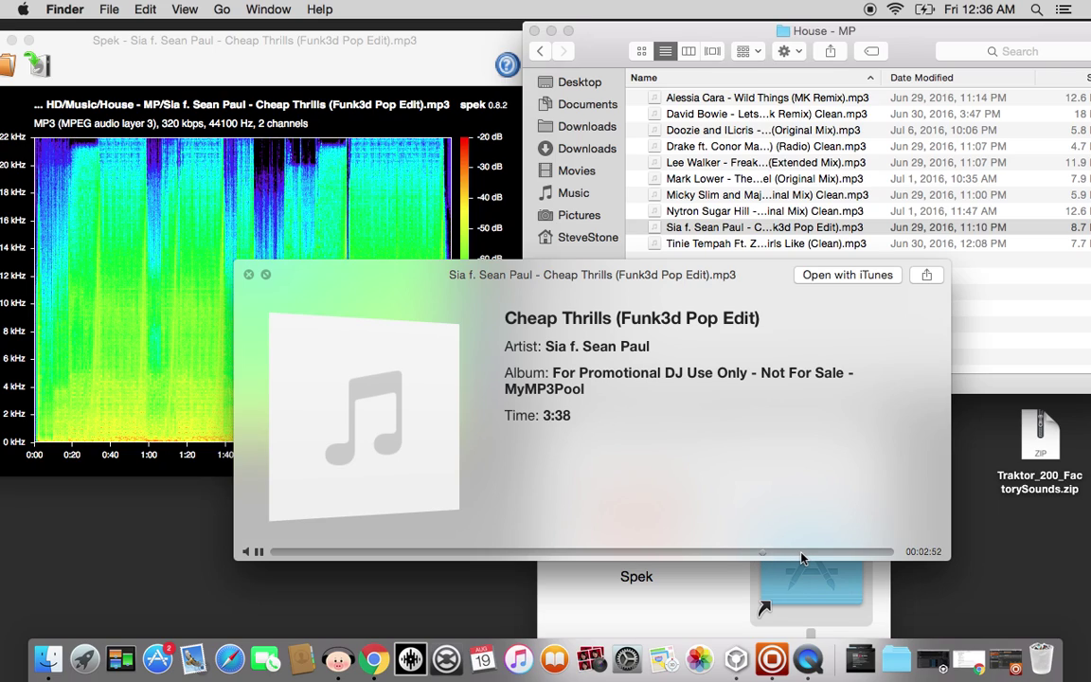
left_click(799, 552)
left_click(250, 275)
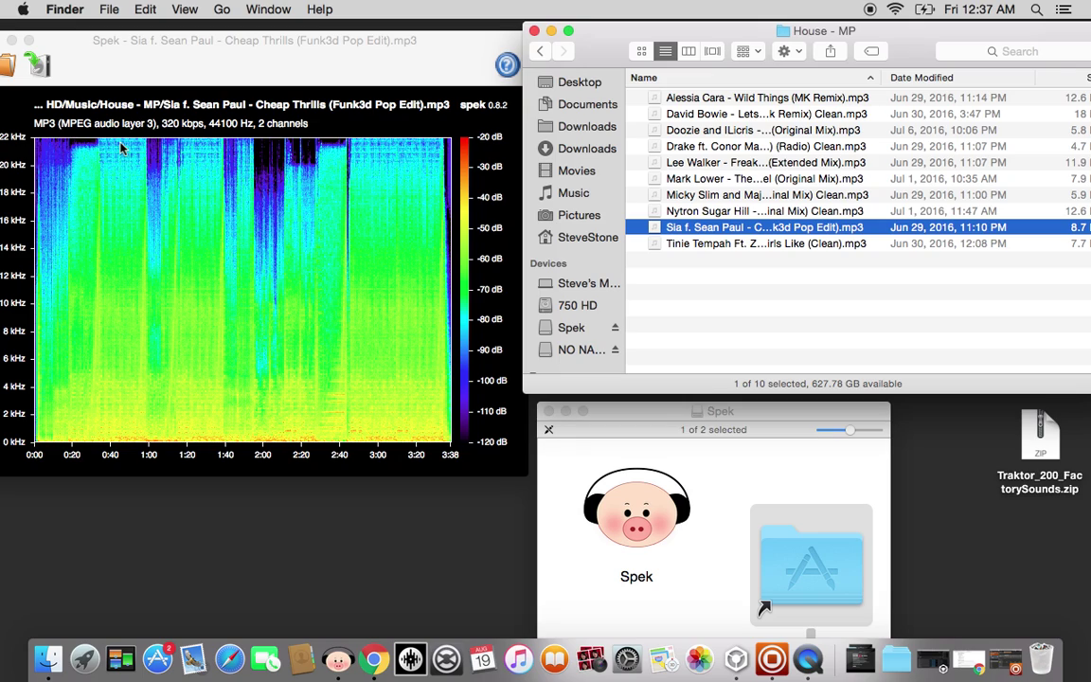
left_click(712, 244)
left_click_drag(713, 245, 324, 300)
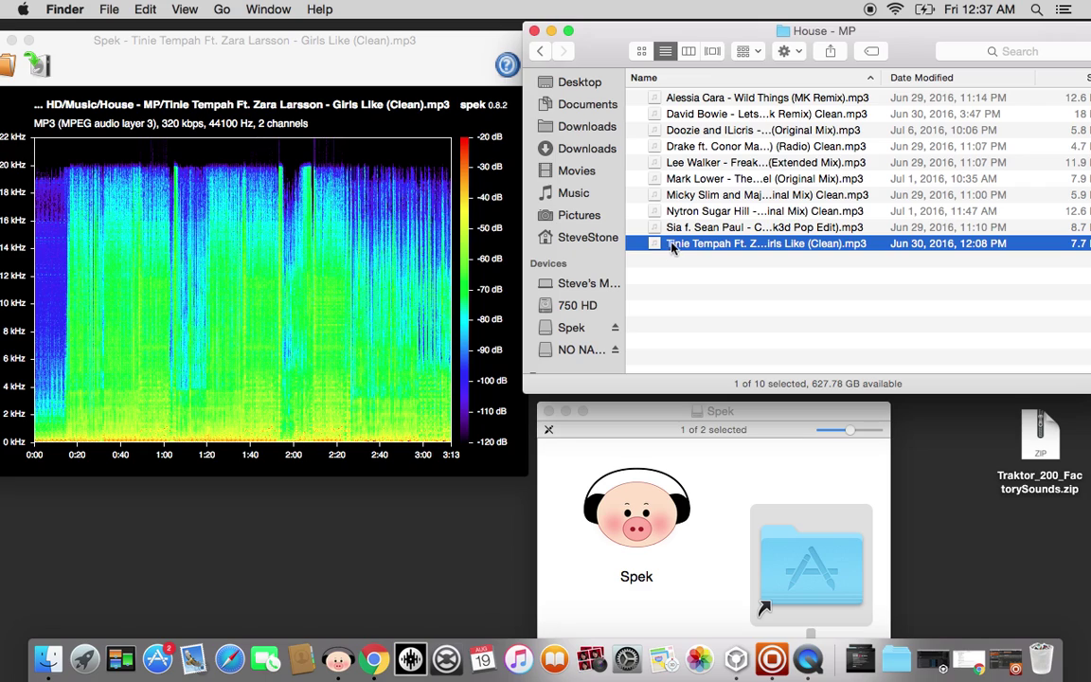
Preview the Tinie Tempah 'Girls Like (Clean)' track at 0:26 and 1:40, then select the Drake track.
key("space")
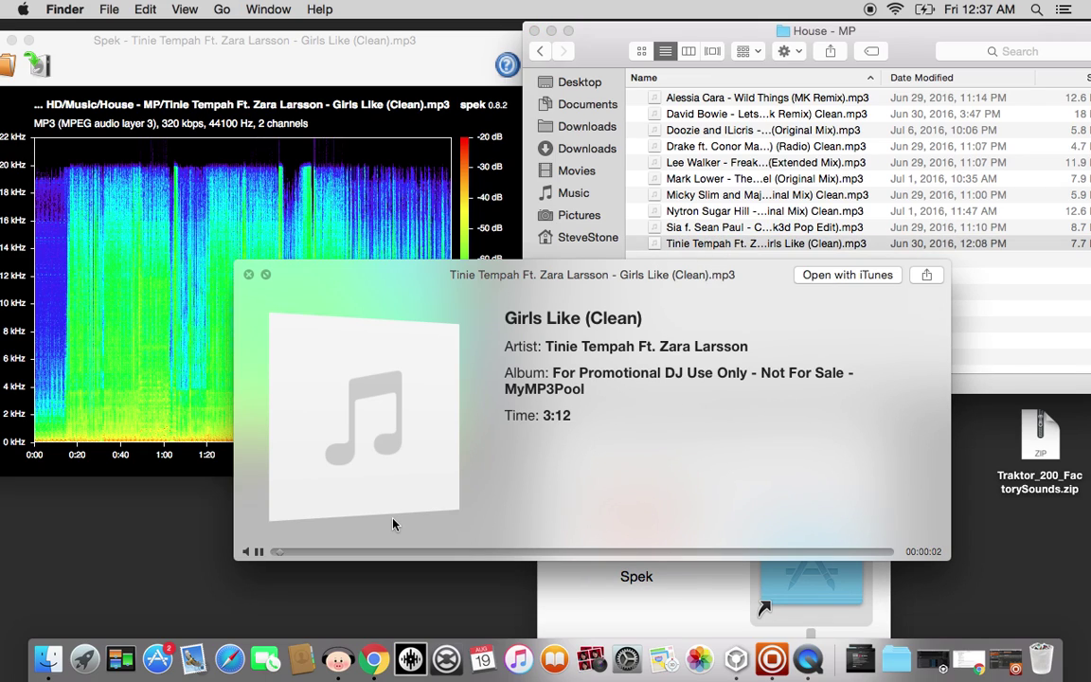
left_click(356, 551)
left_click(595, 551)
left_click(249, 276)
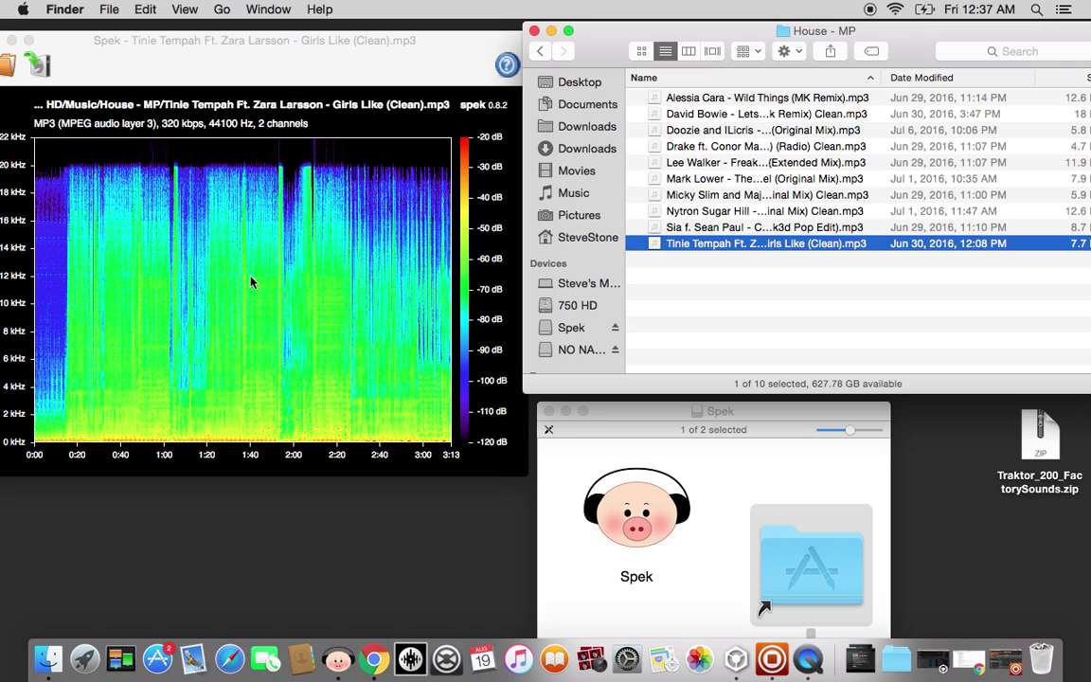
left_click(757, 149)
Load the Drake 'Hotline Bling (Griffin Stoller Remix)' mp3 into Spek and check its full file name.
left_click_drag(757, 148, 337, 257)
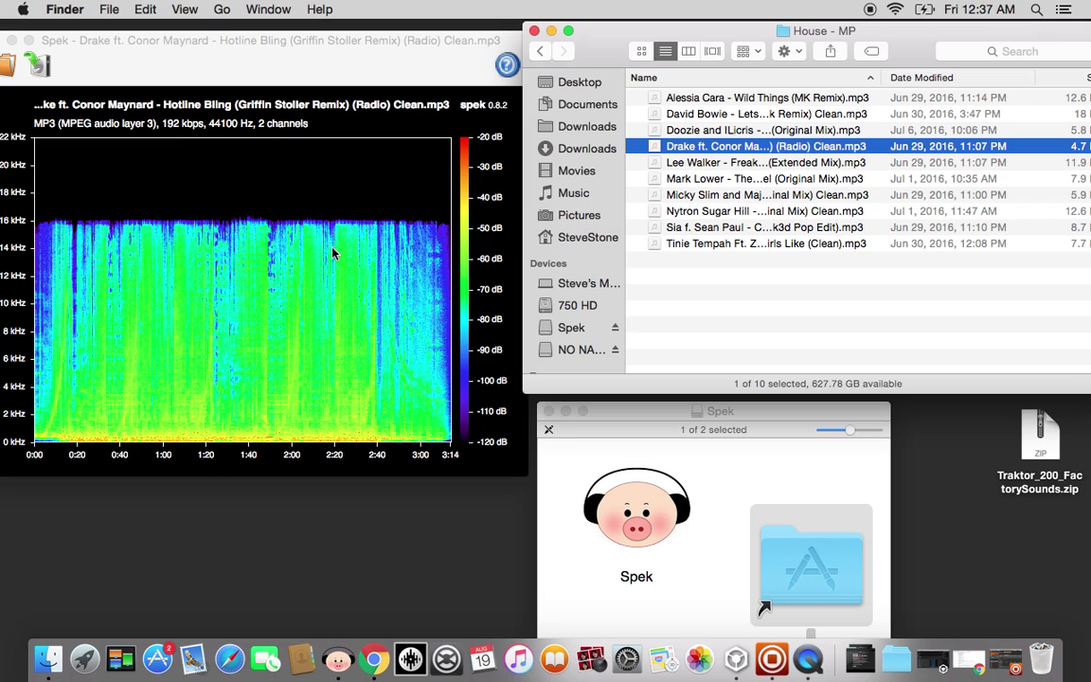
left_click(727, 149)
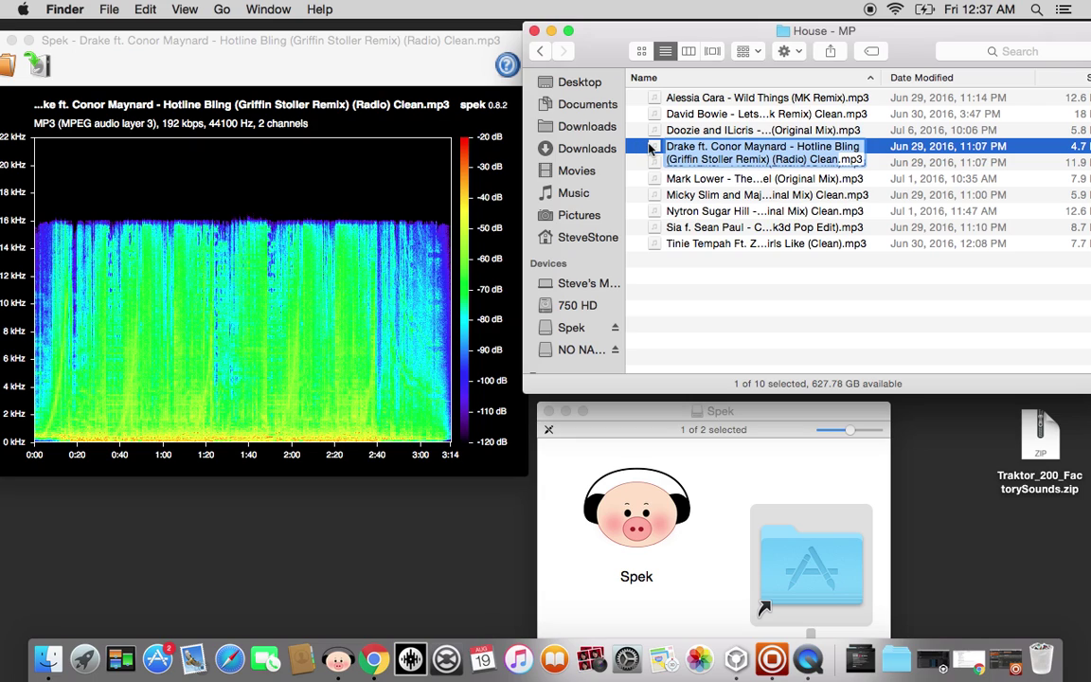
left_click(650, 150)
Preview the Drake track at 0:41, close it, and return Finder to the Music folder.
key("space")
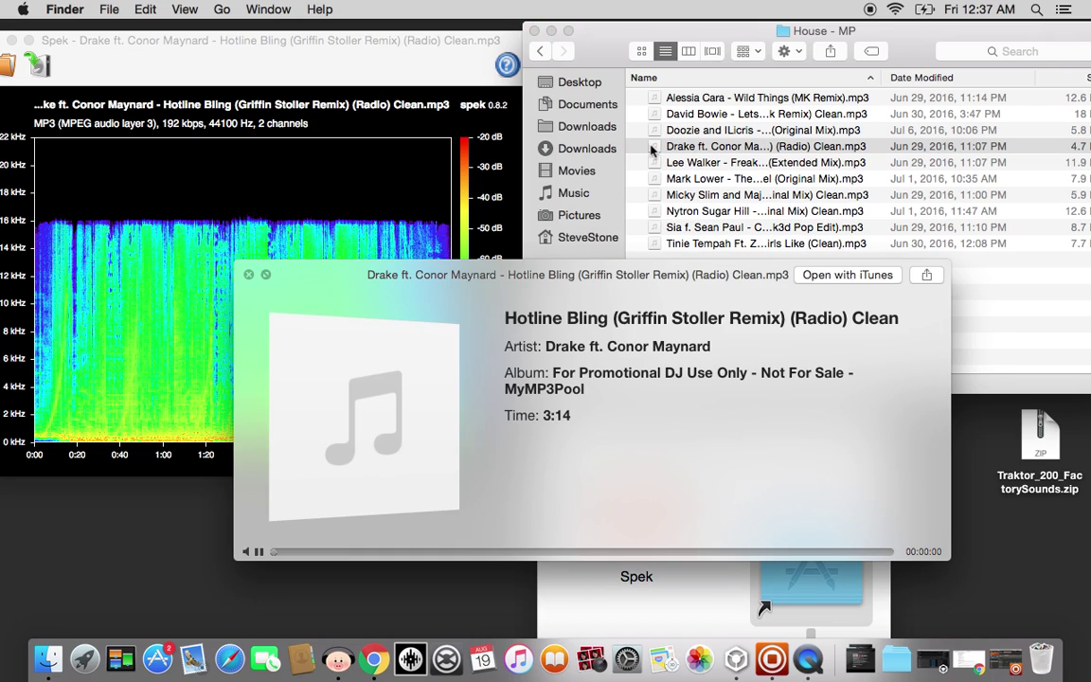
left_click(404, 551)
key("space")
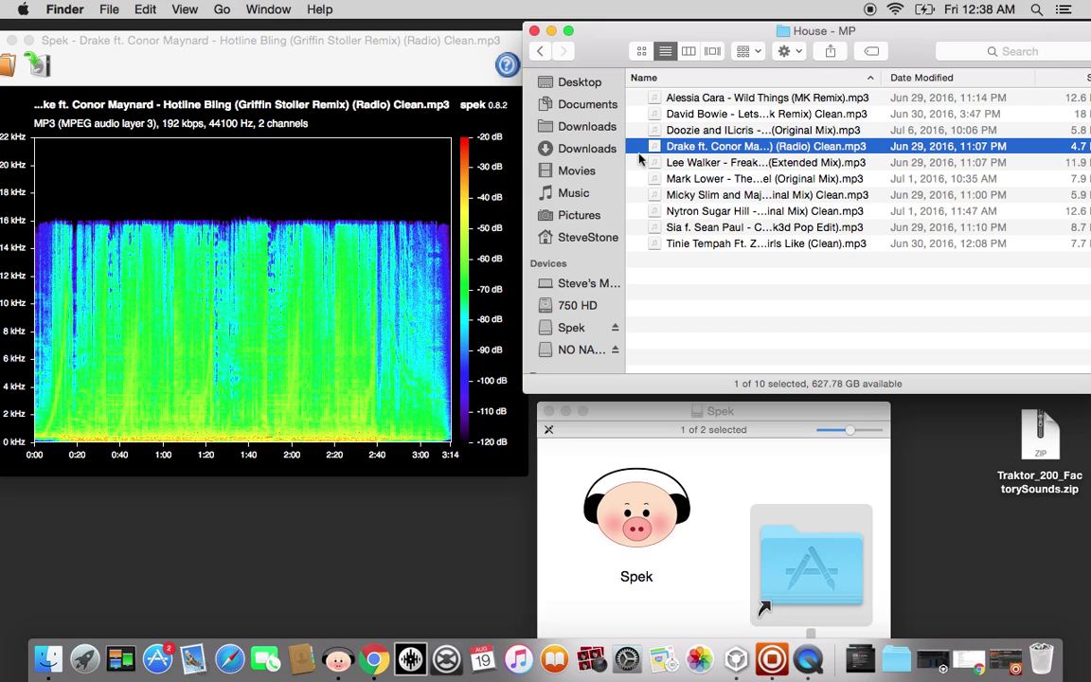
left_click(541, 51)
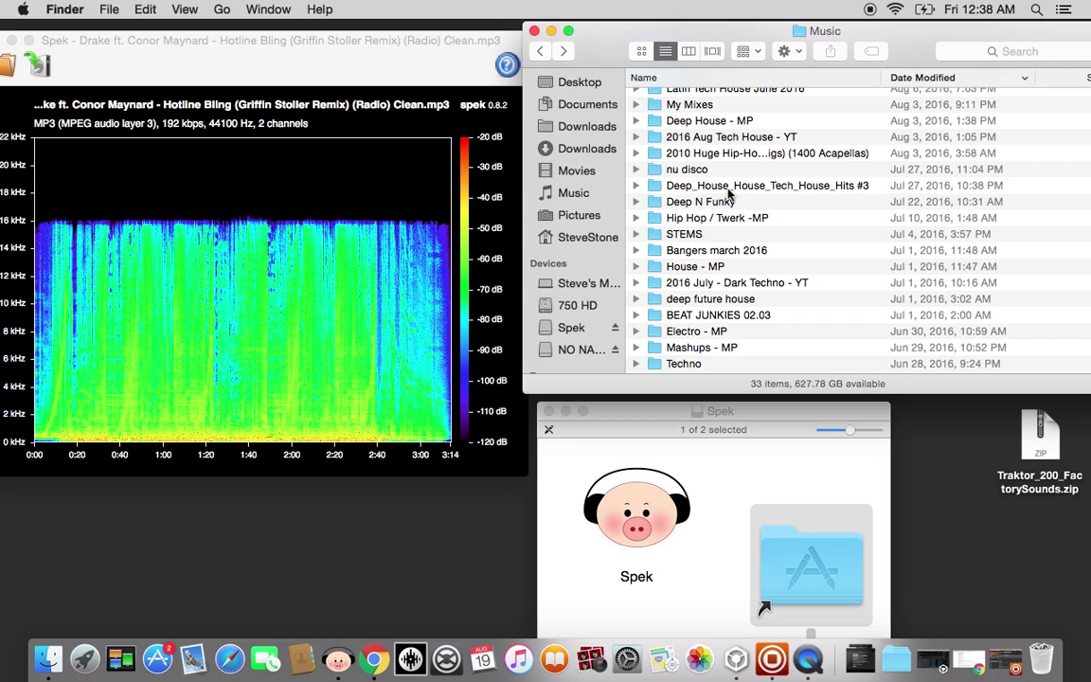
Open the 2016 July - Dark Techno - YT folder and load the Citizen Kain & Kiko and Konstantin Sibold tracks into Spek.
left_click(717, 284)
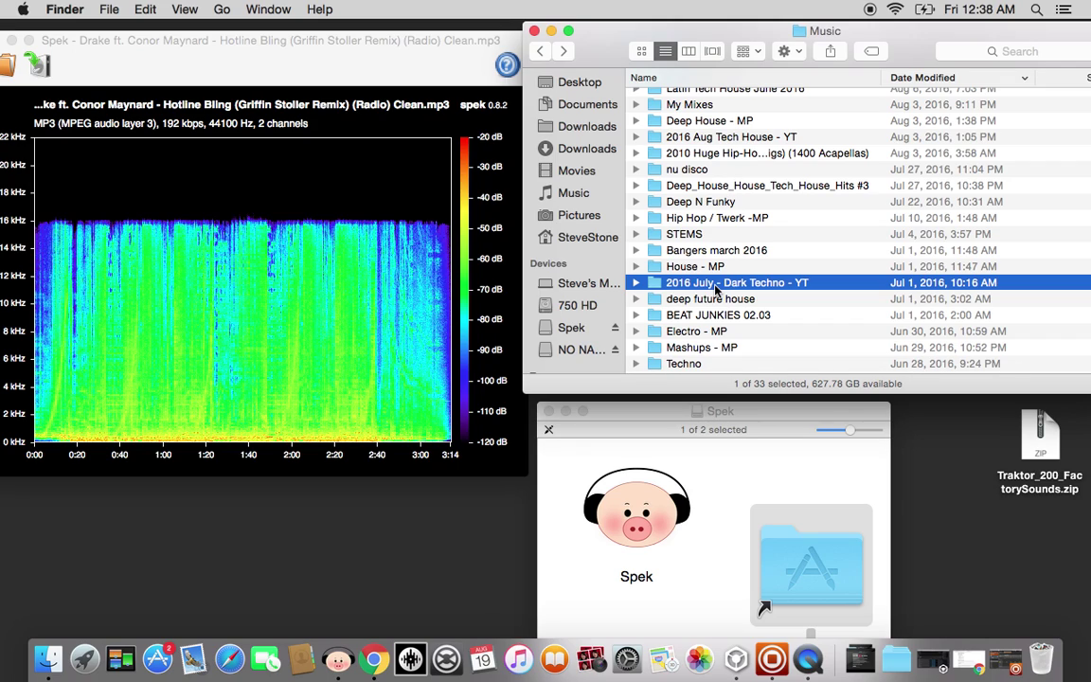
double_click(717, 284)
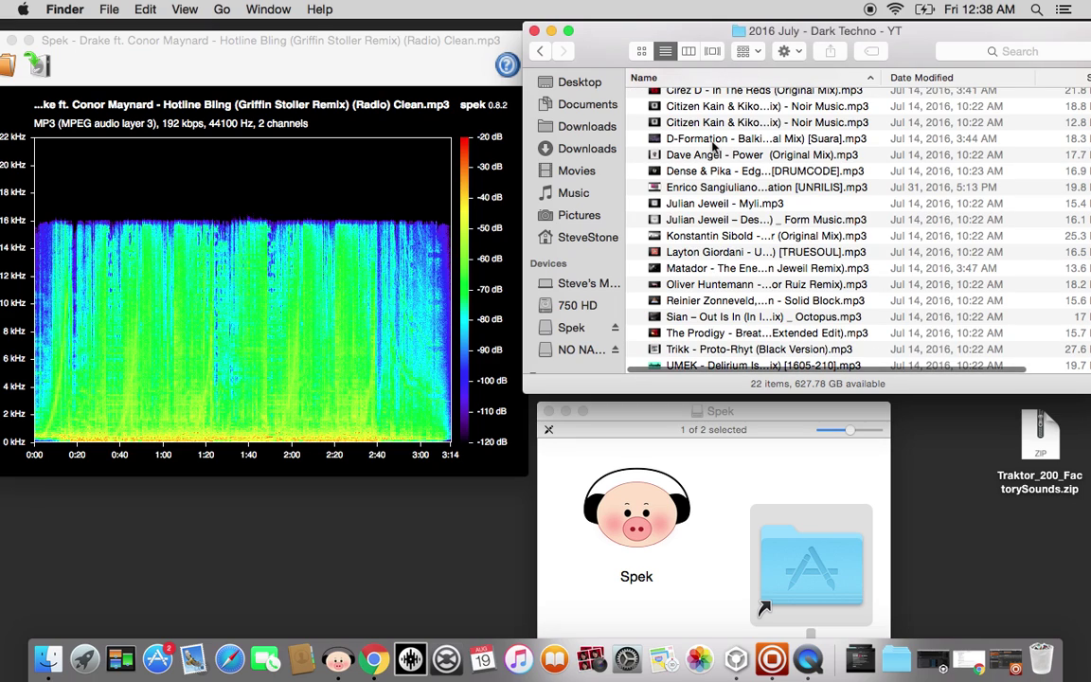
left_click_drag(708, 126, 301, 220)
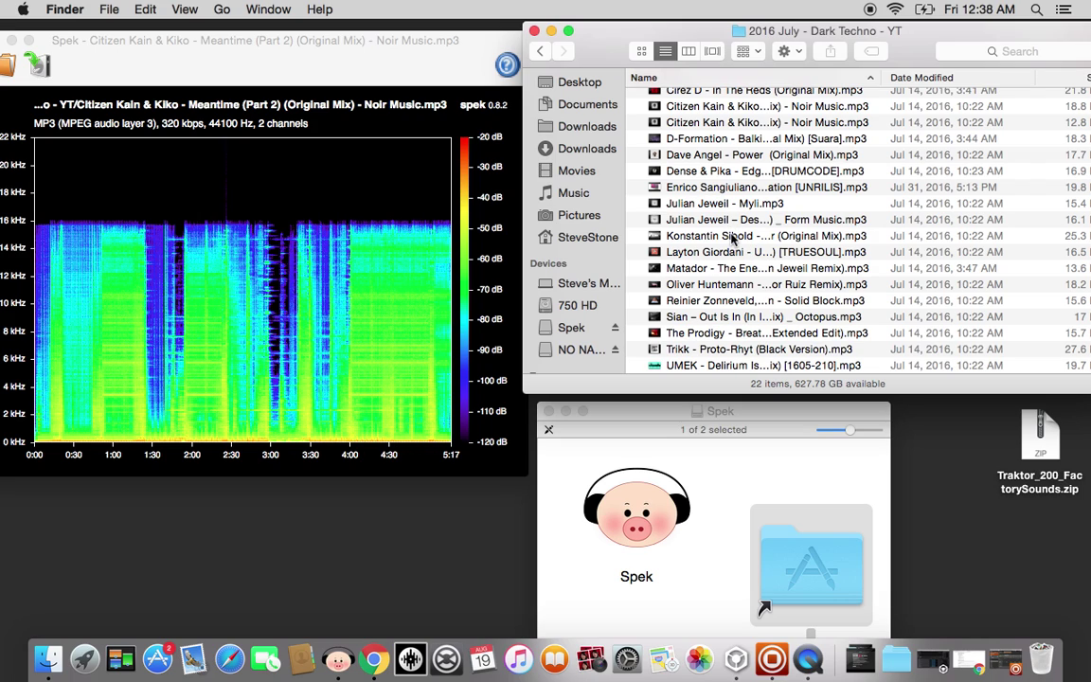
left_click_drag(731, 239, 301, 254)
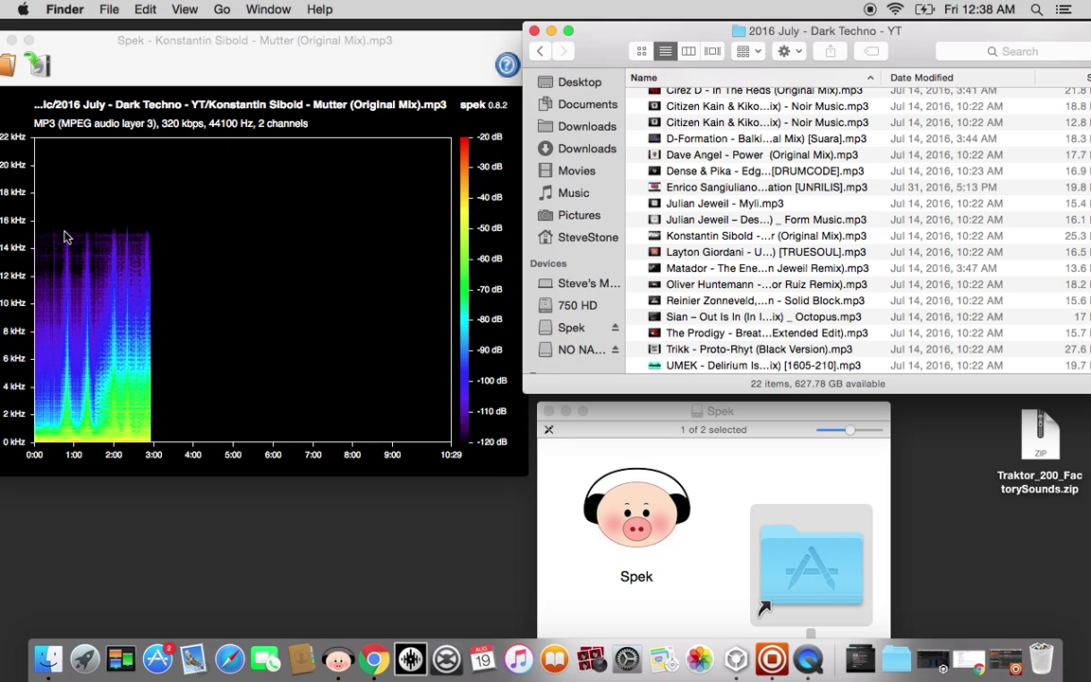
left_click(696, 219)
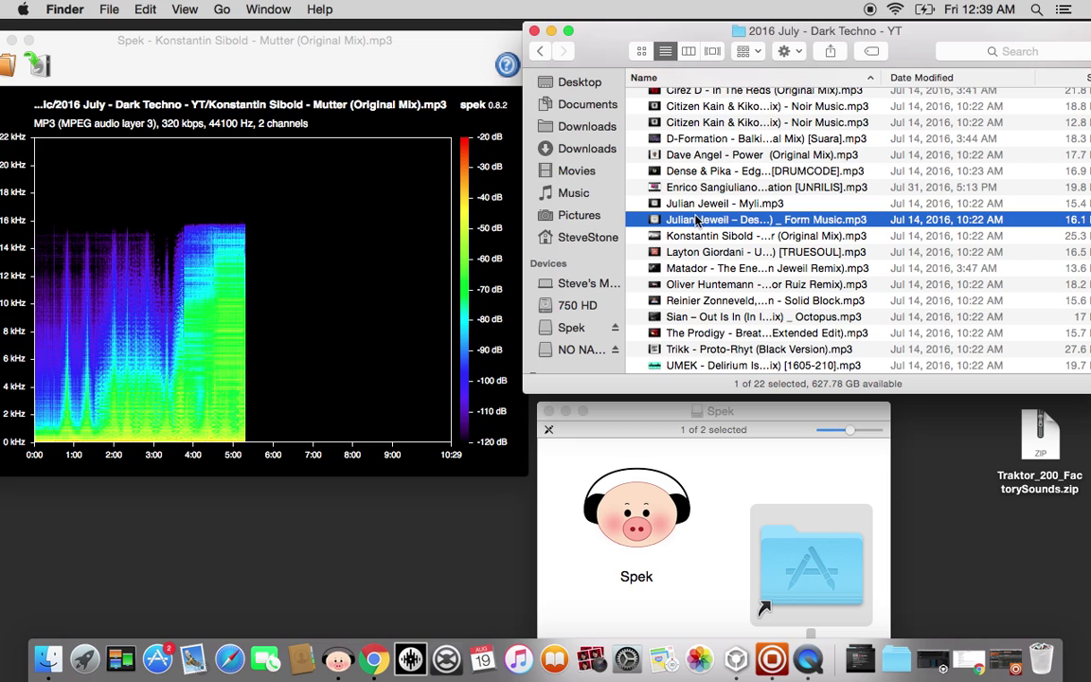
Preview the Julian Jeweil 'Destination' track at 1:07 and 2:39, then close the preview.
key("space")
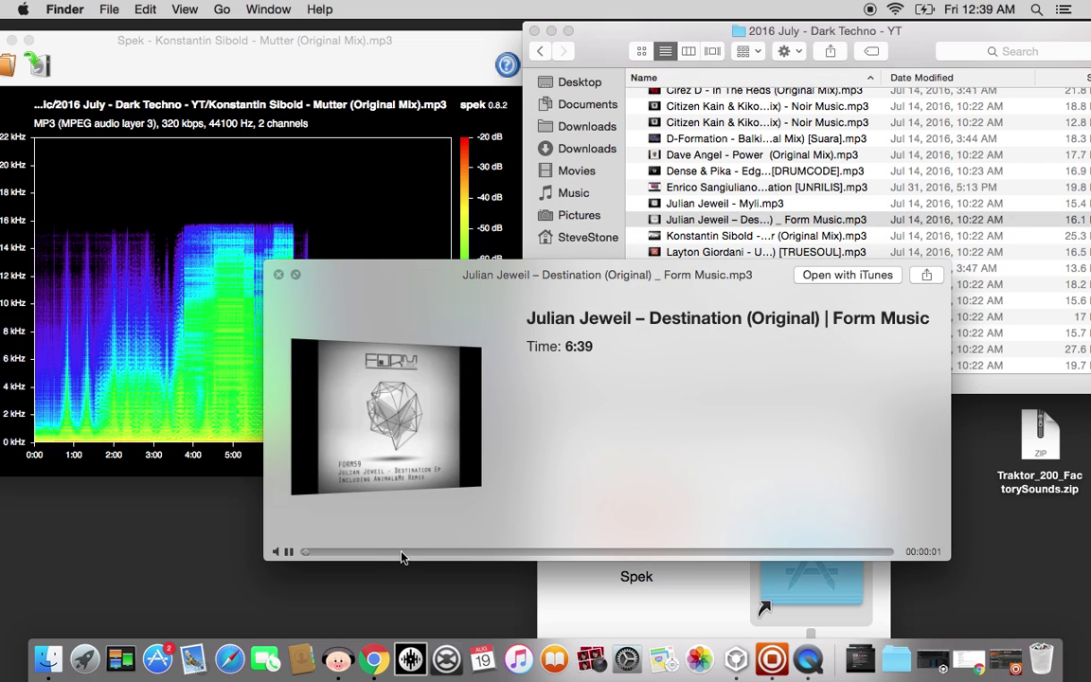
left_click(402, 555)
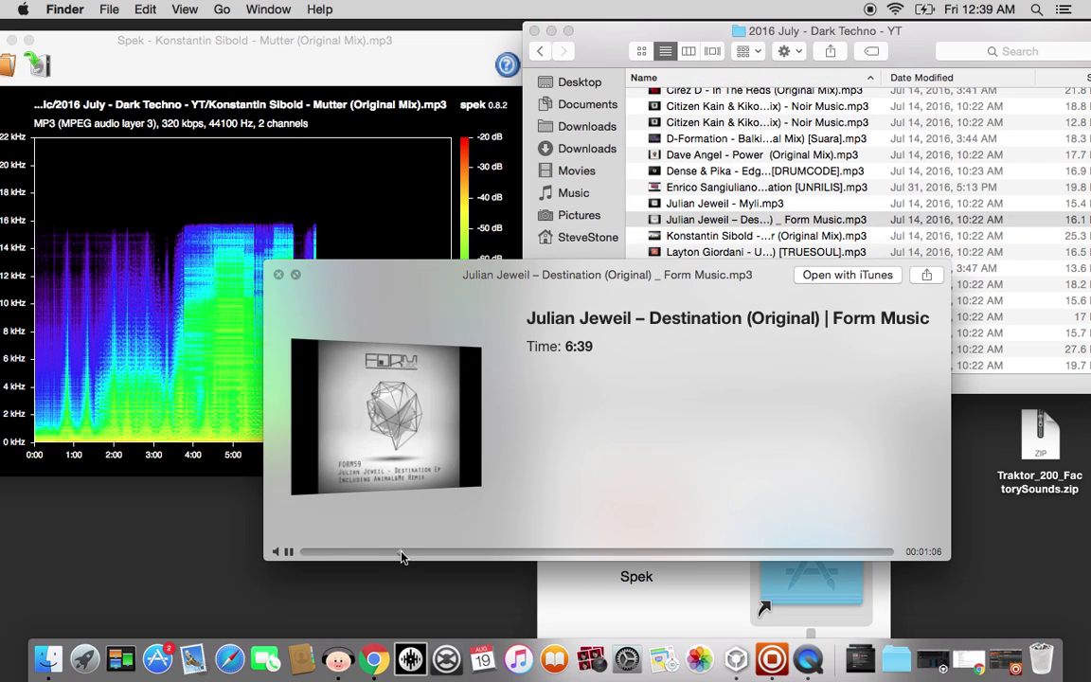
left_click(537, 552)
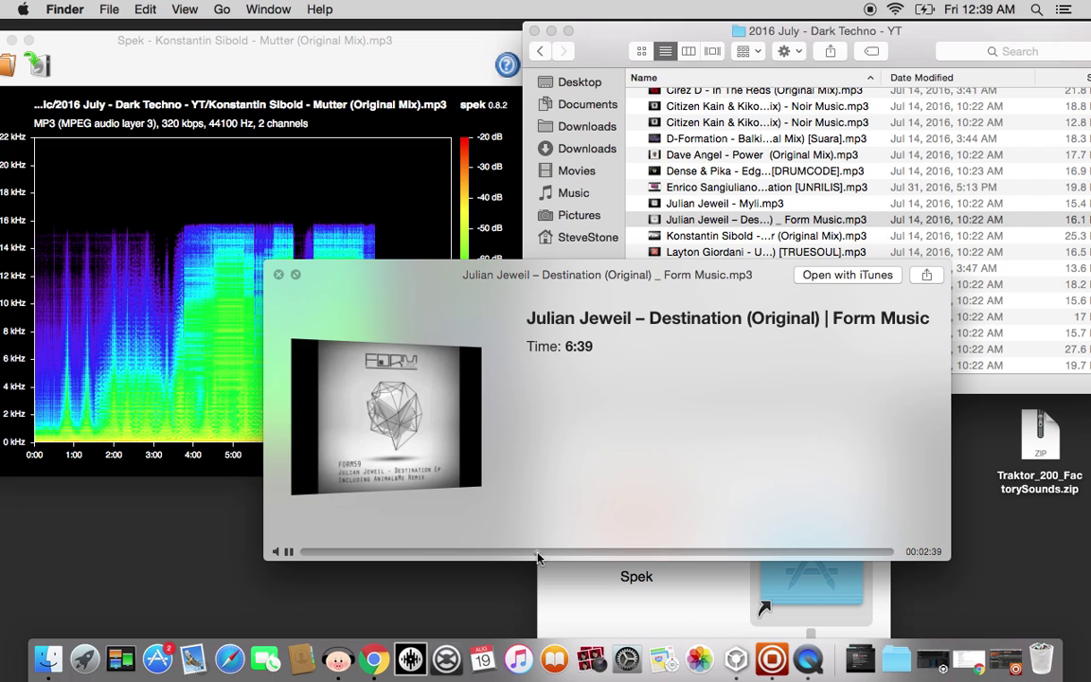
left_click(278, 275)
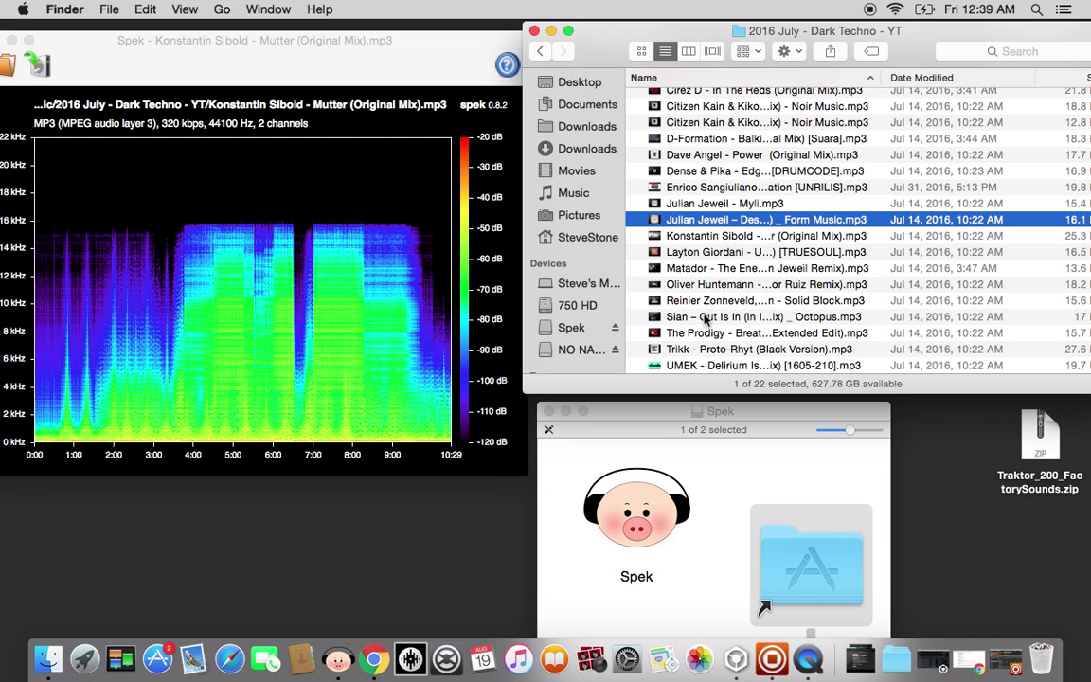
Load the Reinier Zonneveld 'Solid Block' mp3 into Spek and return Finder to Music.
scroll(722, 332, "down", 2)
left_click(756, 300)
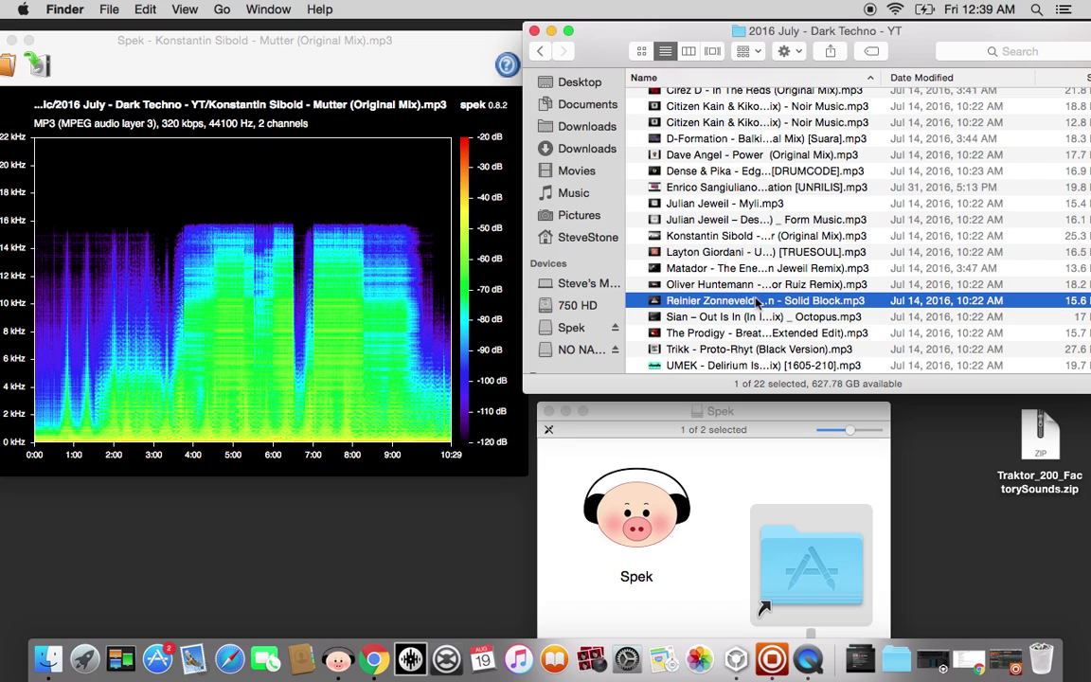
mouse_move(757, 300)
left_mouse_down()
mouse_move(322, 275)
mouse_move(281, 301)
left_mouse_up()
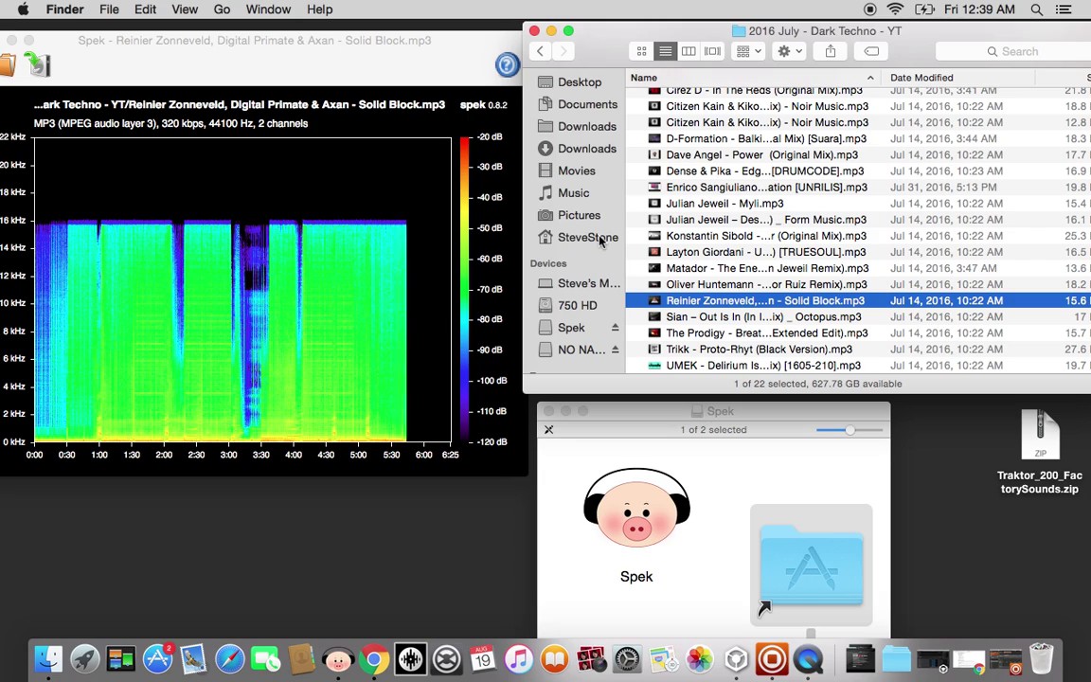
left_click(541, 52)
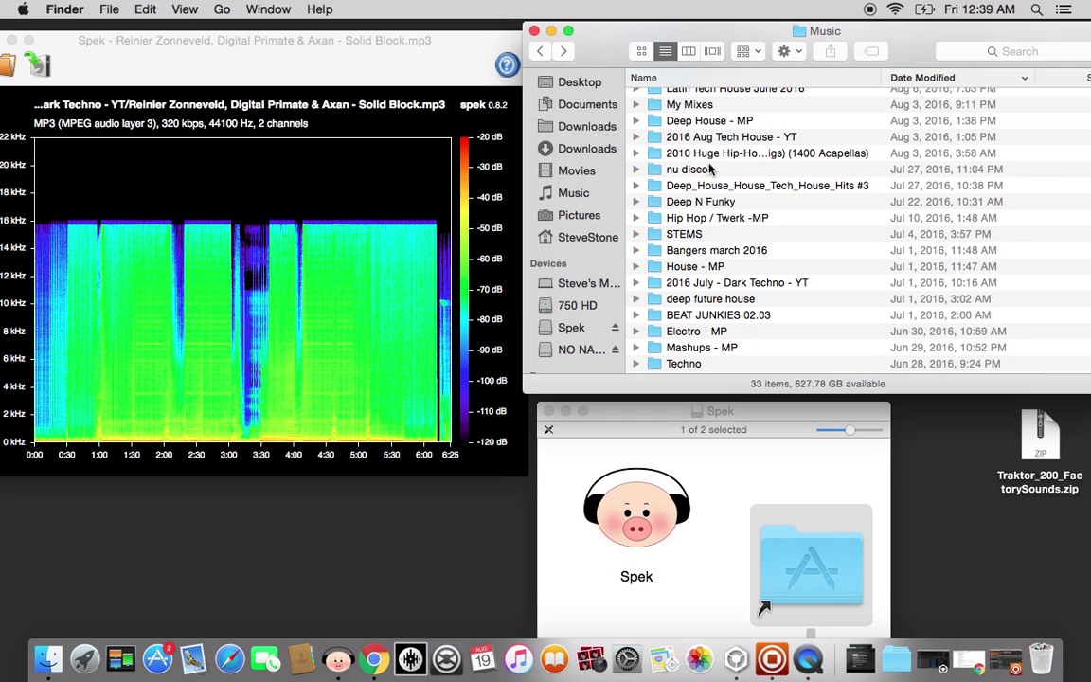
Open the nu disco folder and load the 4A Sharam Jey and 8B Casio Social Club remixes into Spek.
double_click(708, 169)
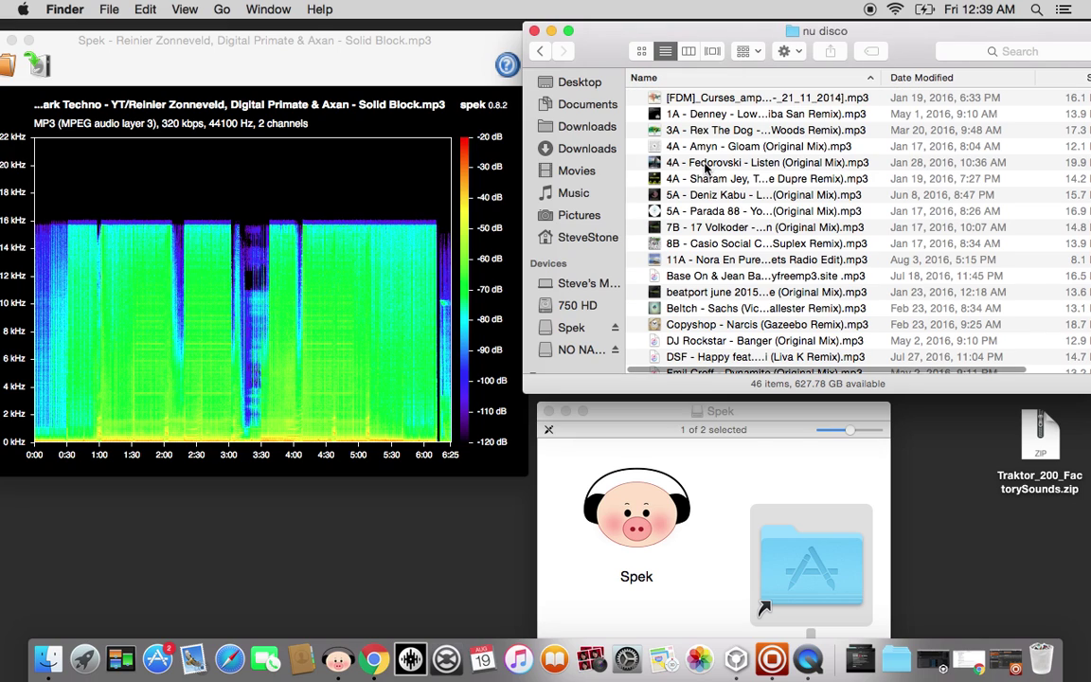
left_click(710, 180)
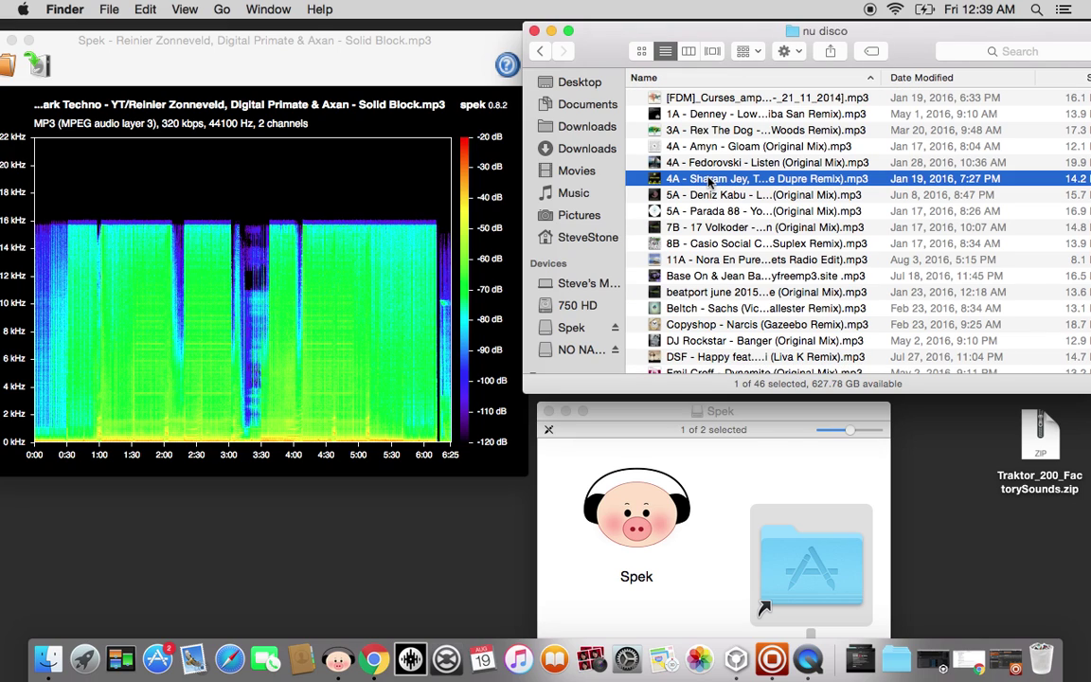
left_click_drag(710, 182, 313, 236)
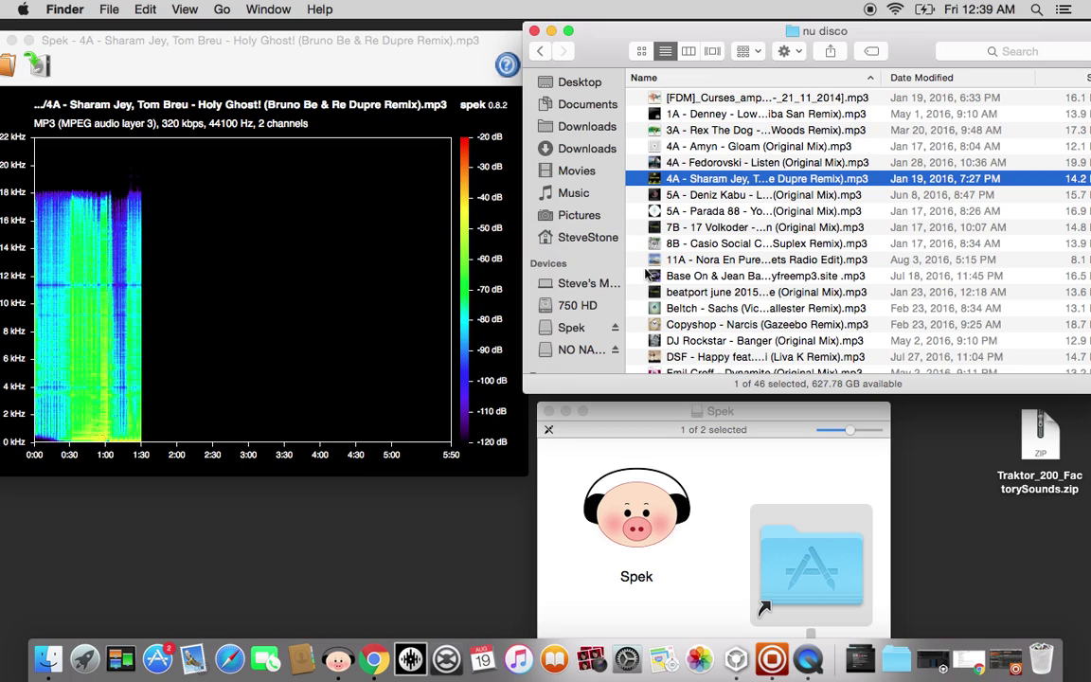
left_click(728, 248)
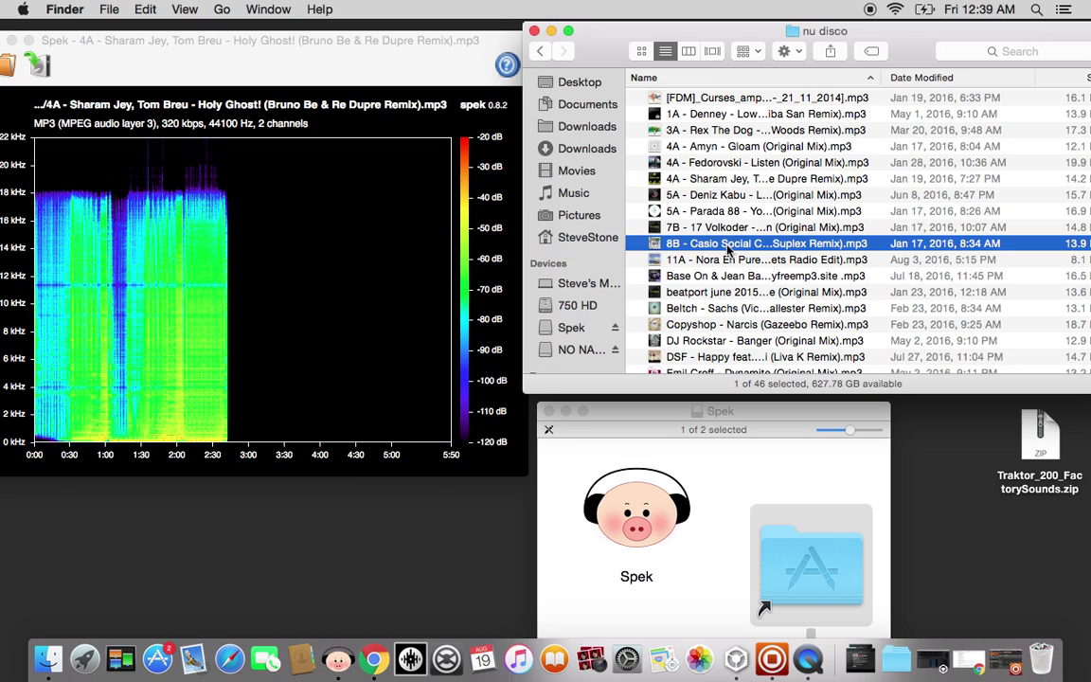
left_click_drag(727, 248, 285, 285)
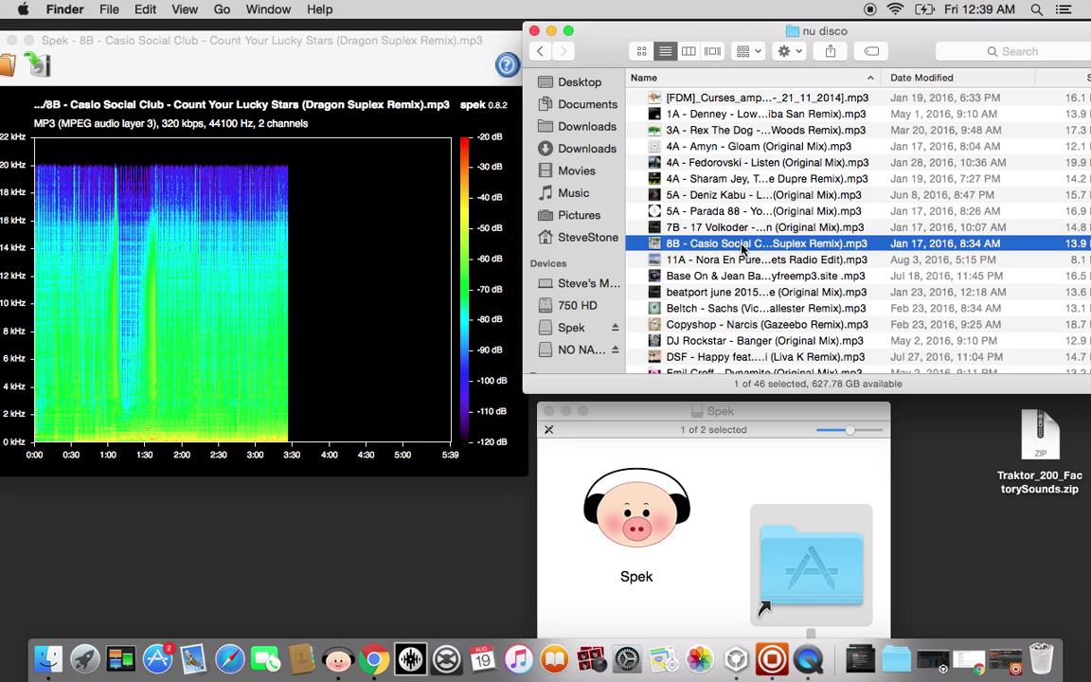
Preview the Casio Social Club remix at 0:48 and 1:35, then close the preview.
key("space")
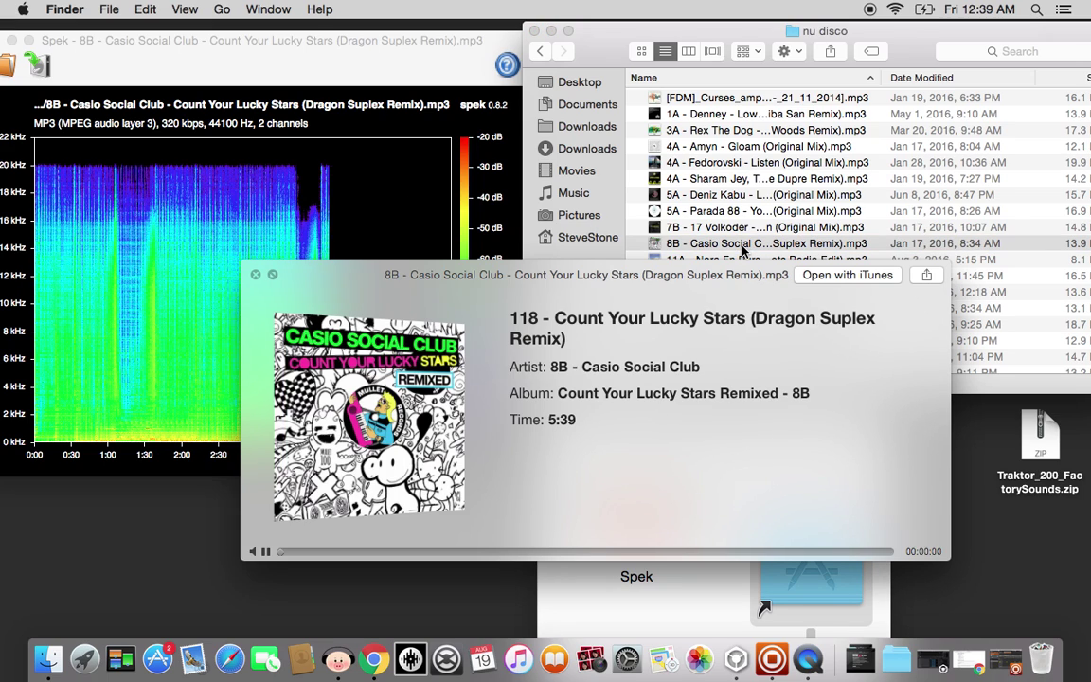
left_click(366, 552)
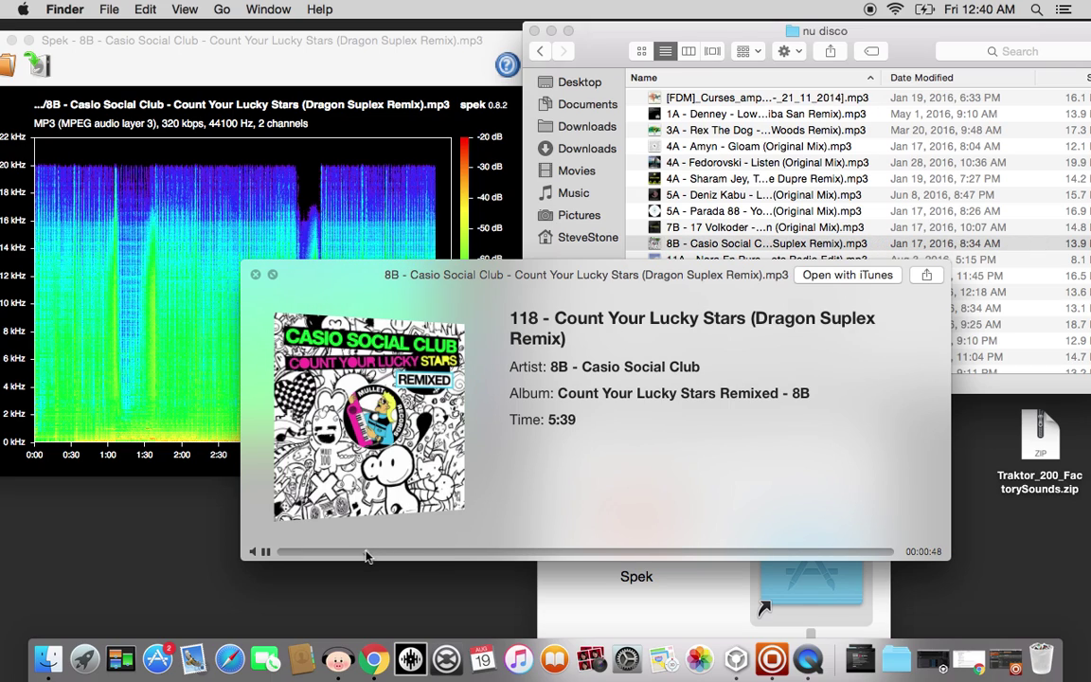
left_click(451, 552)
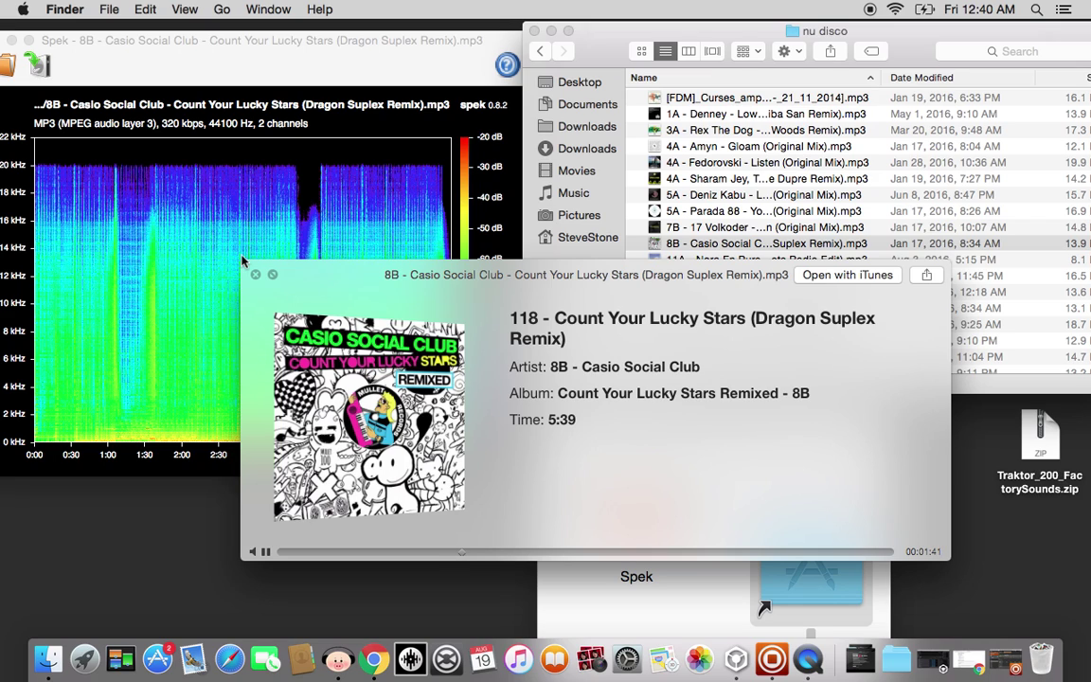
left_click(256, 274)
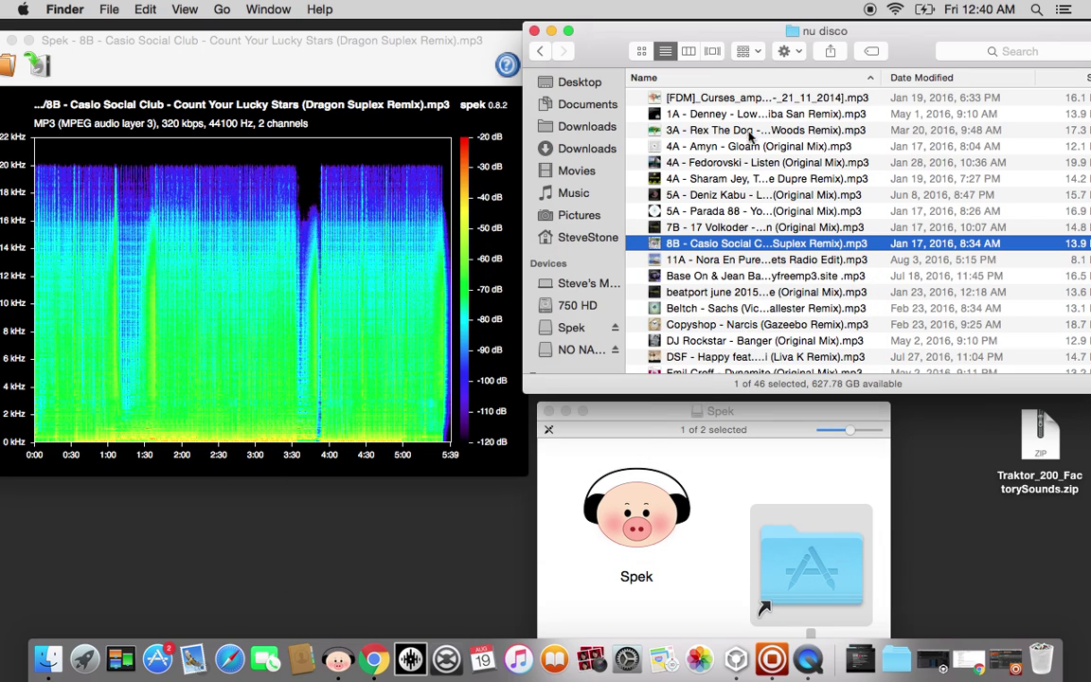
Go back from nu disco to the Music folder, then bring Chrome to the front.
left_click(542, 53)
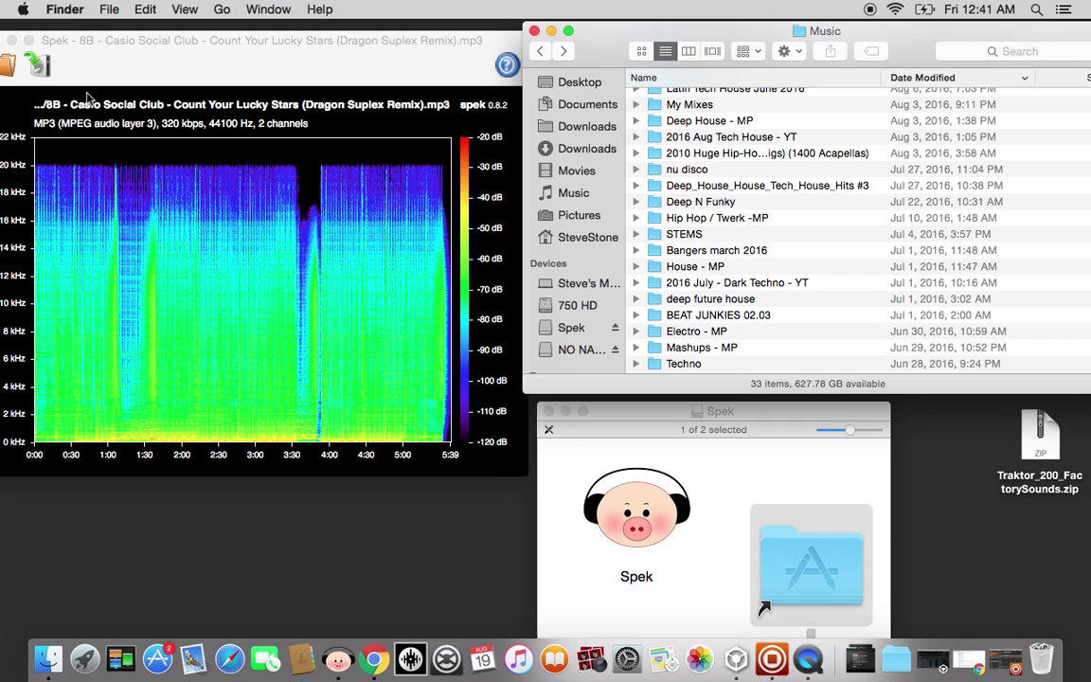
left_click(376, 661)
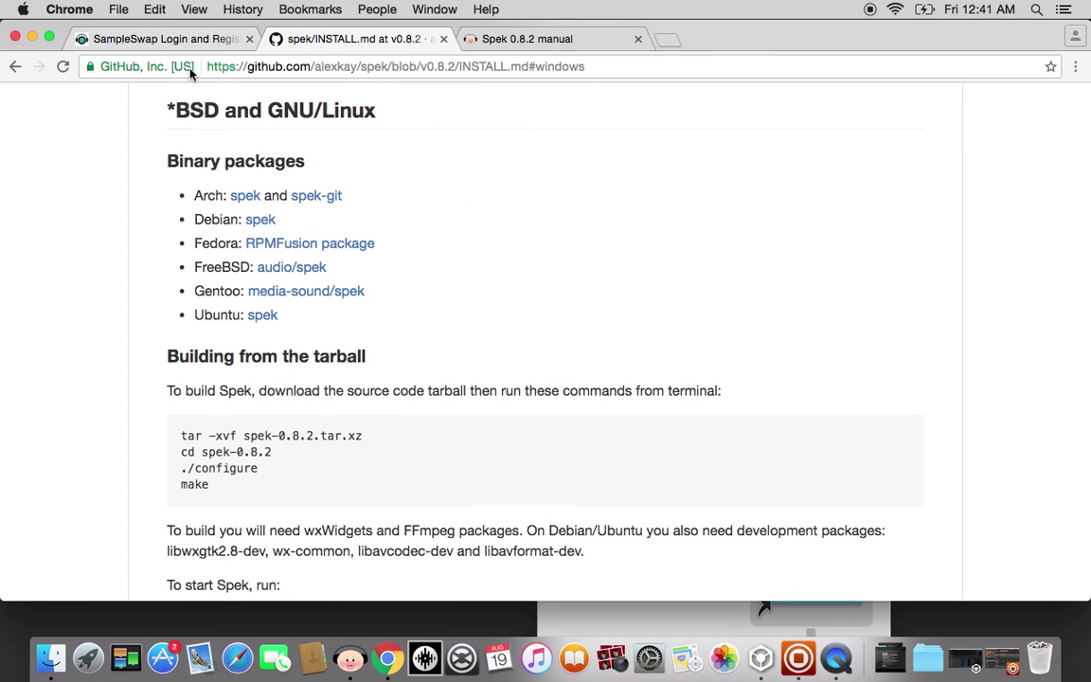
Go back from the GitHub INSTALL.md page to the spek.cc homepage.
left_click(14, 66)
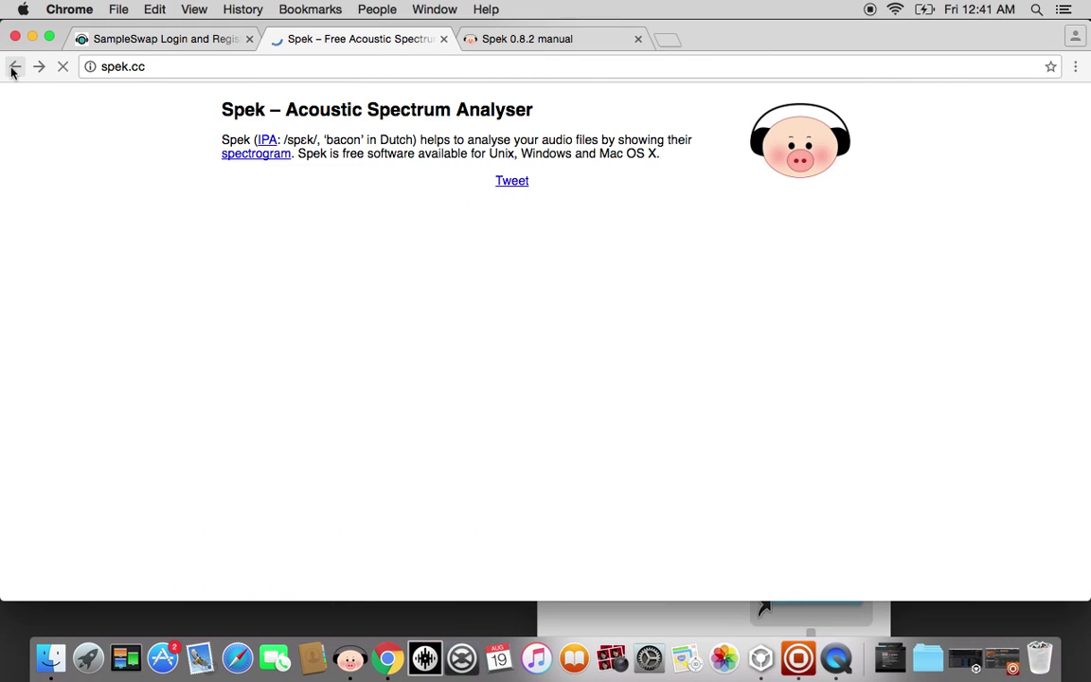